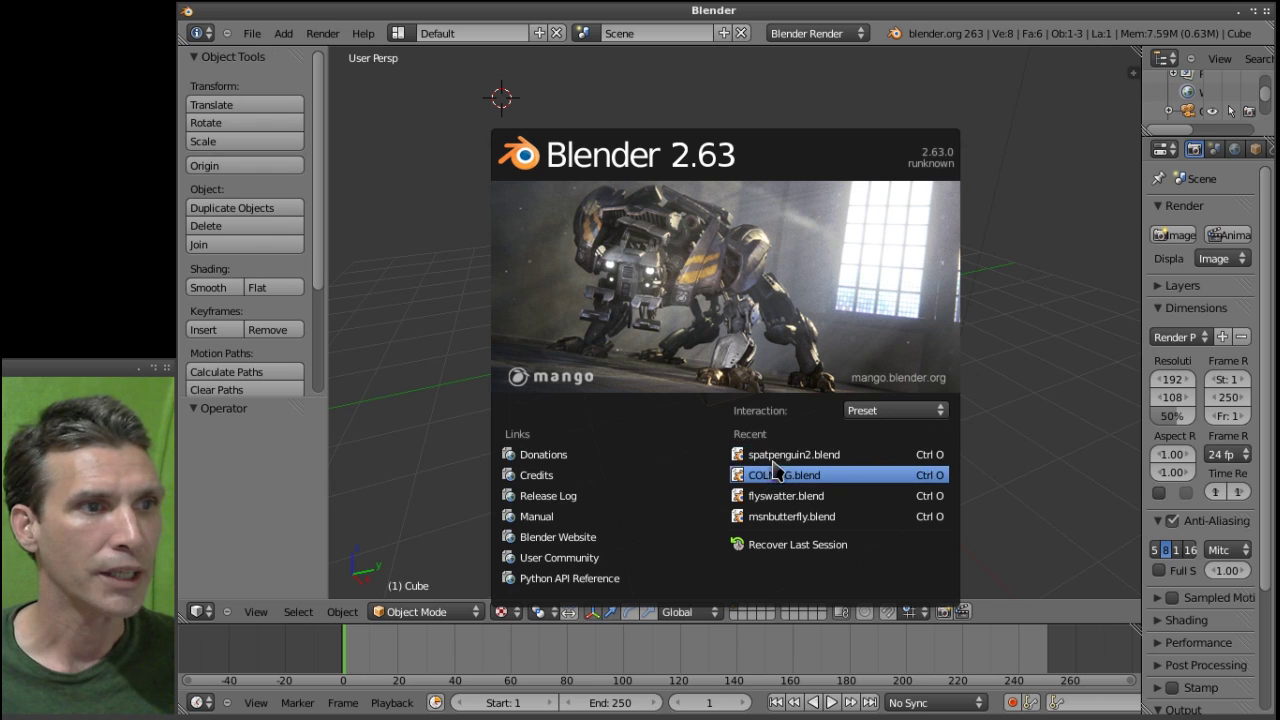
- Open msnbutterfly.blend from the recent files, show it in a 3D View, and set it to Object Mode
left_click(780, 516)
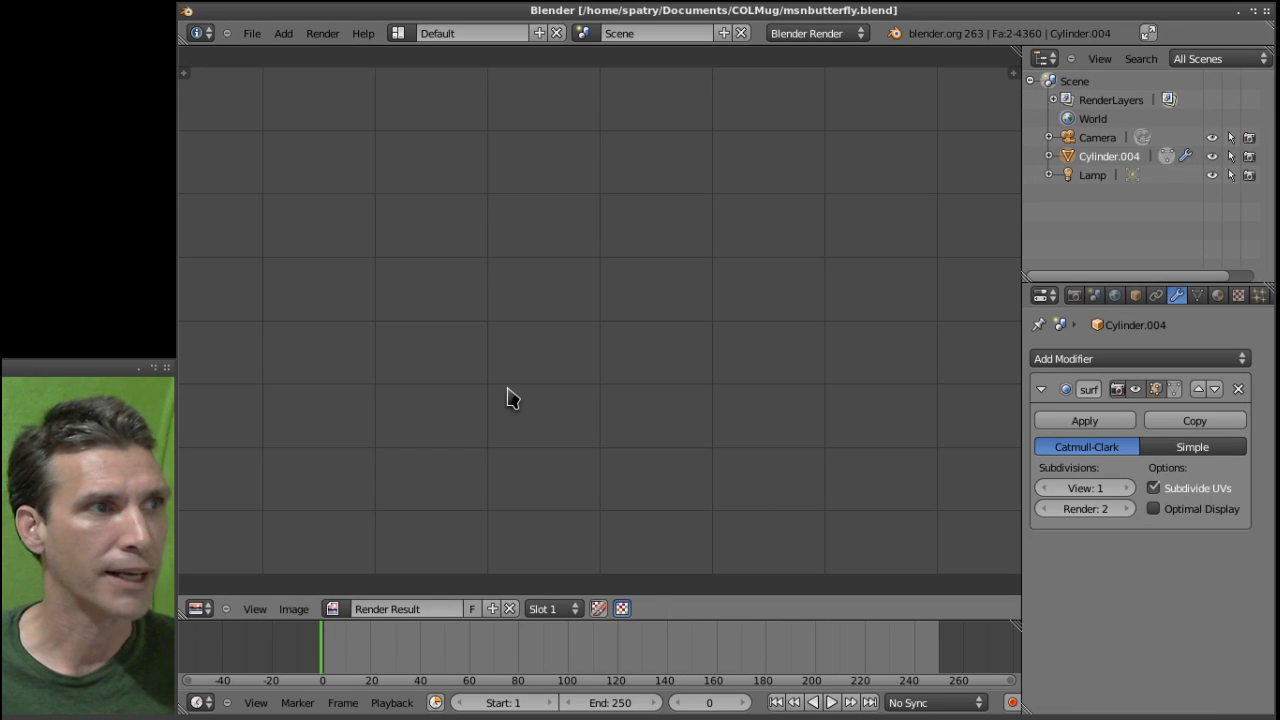
key("shift+F5")
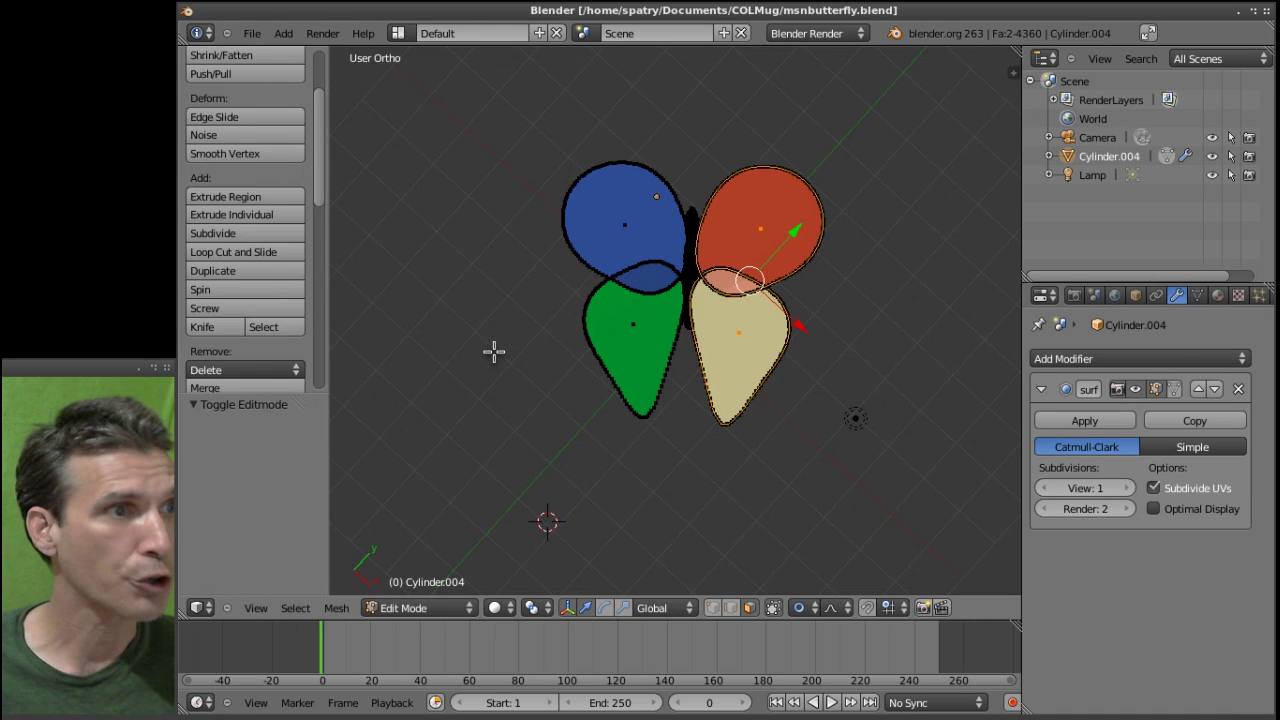
left_click(426, 603)
left_click(426, 590)
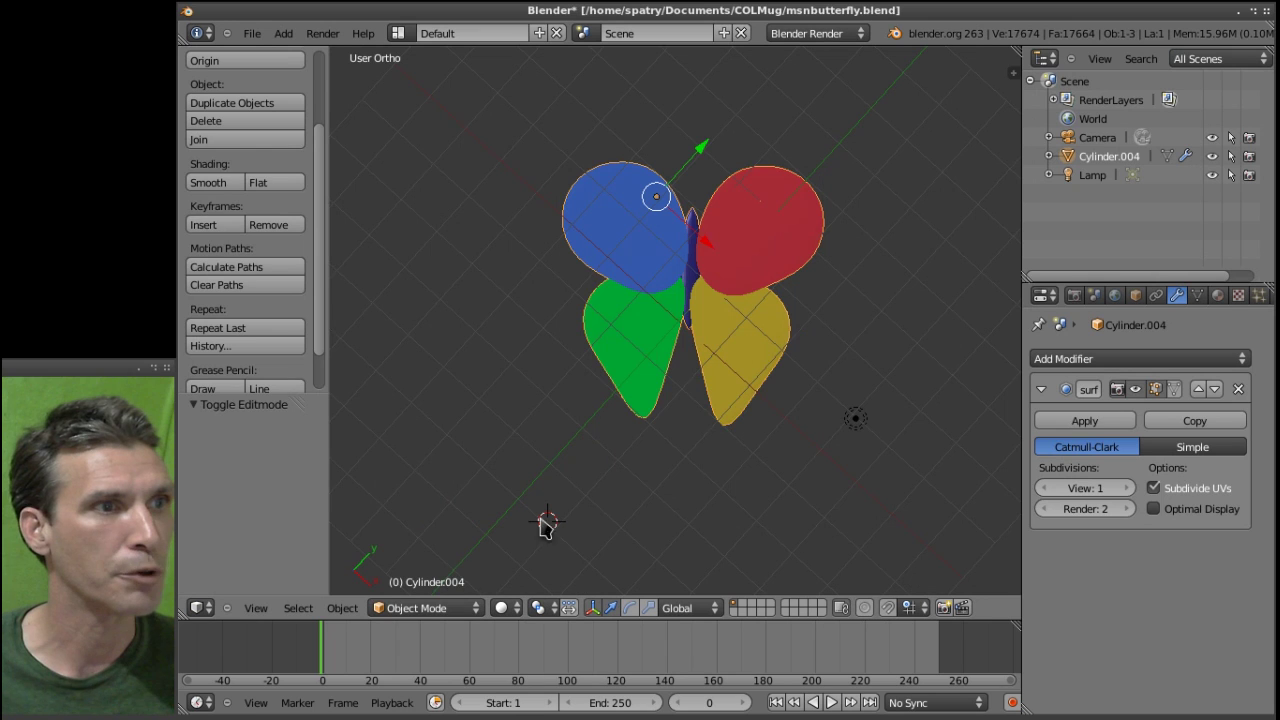
middle_click_drag(632, 476, 543, 366)
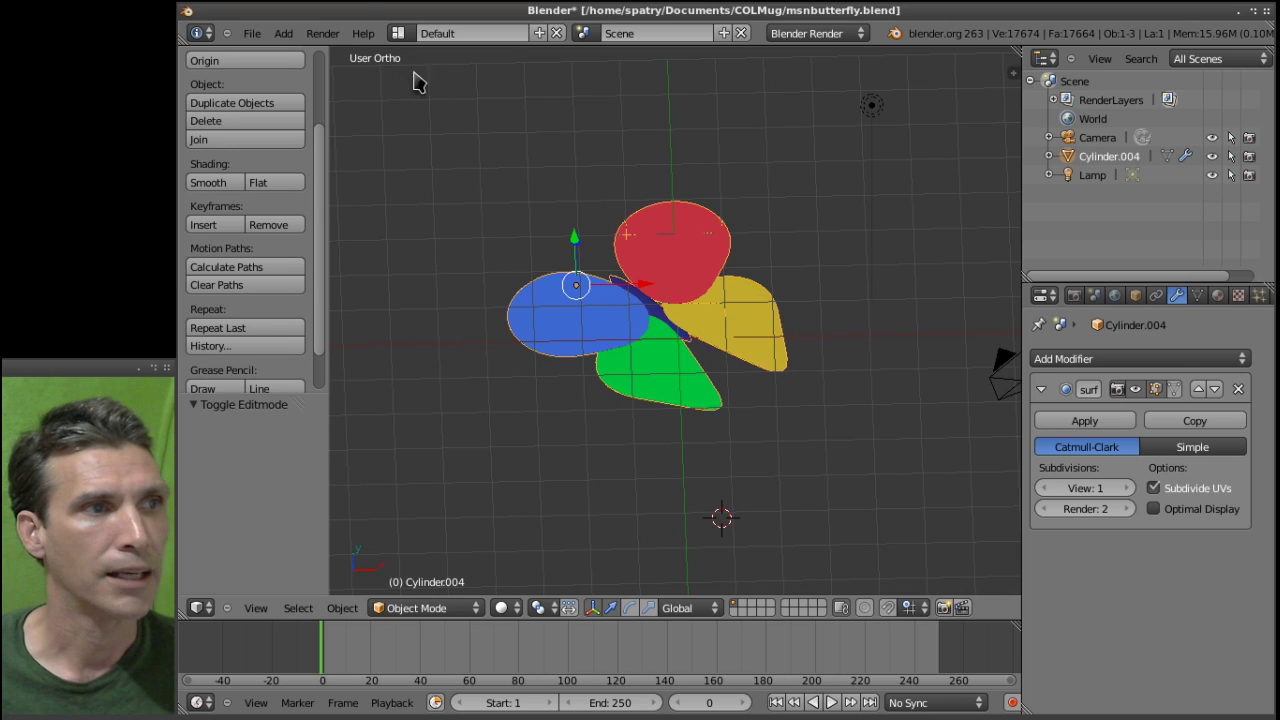
- Render an image of the butterfly with its four translucent coloured wings
left_click(334, 36)
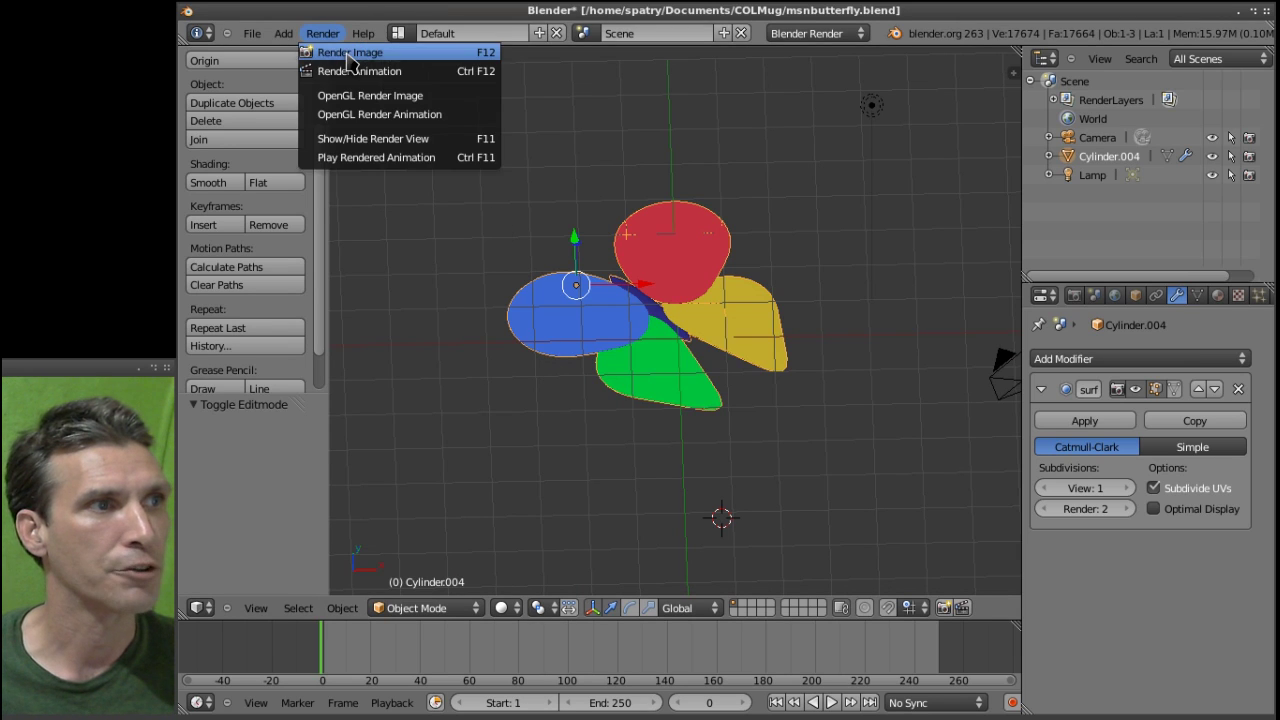
left_click(347, 53)
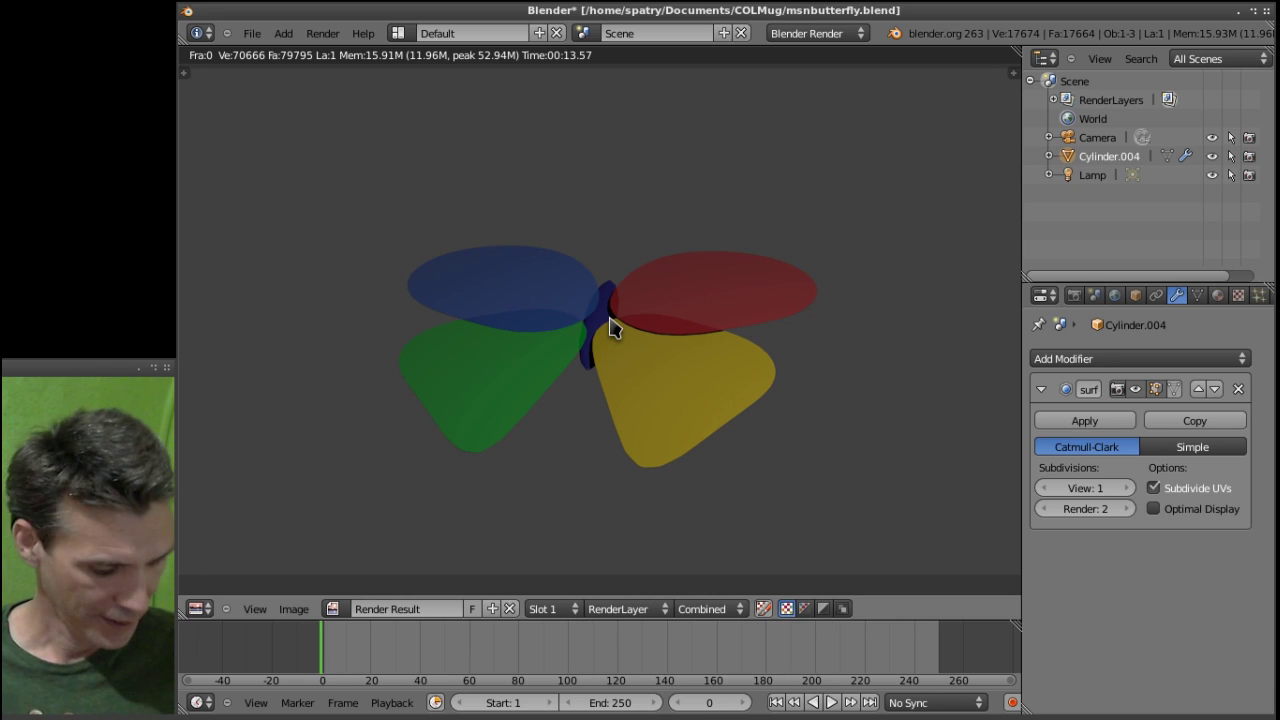
left_click(250, 34)
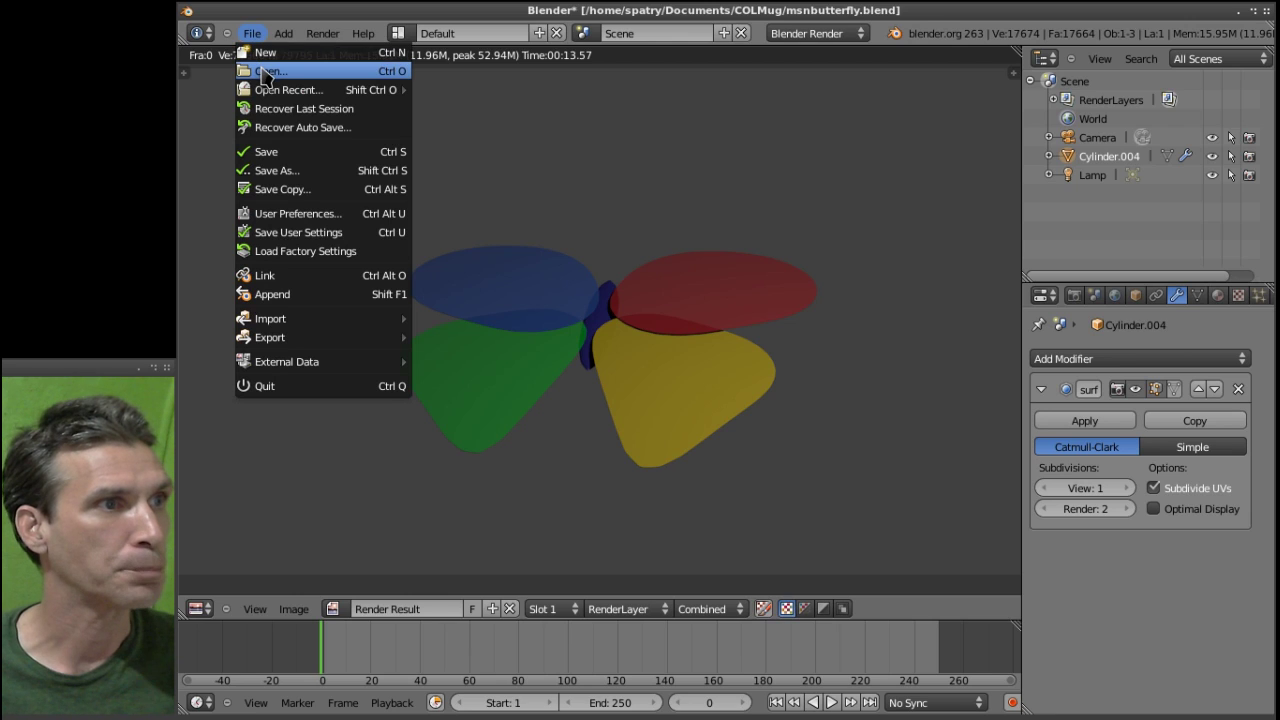
- Open flyswatter.blend from the COLMug folder and render an image of the blue swatter
left_click(265, 74)
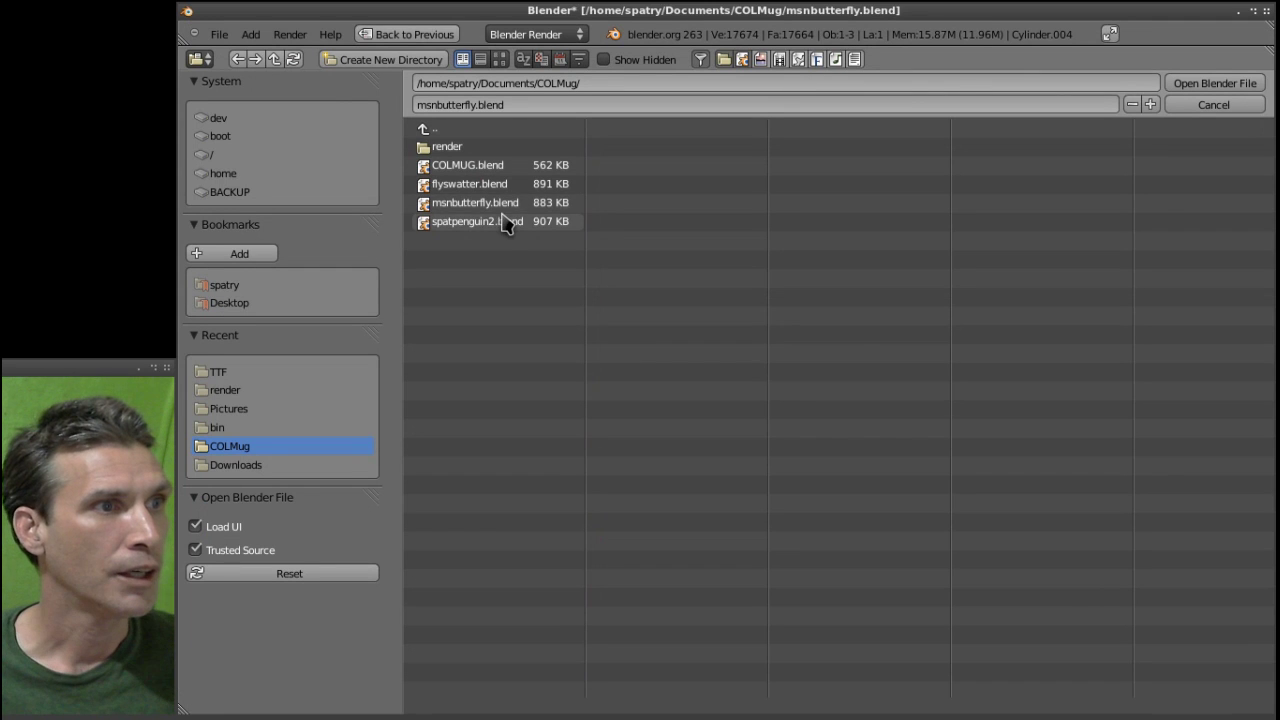
left_click(474, 189)
double_click(474, 192)
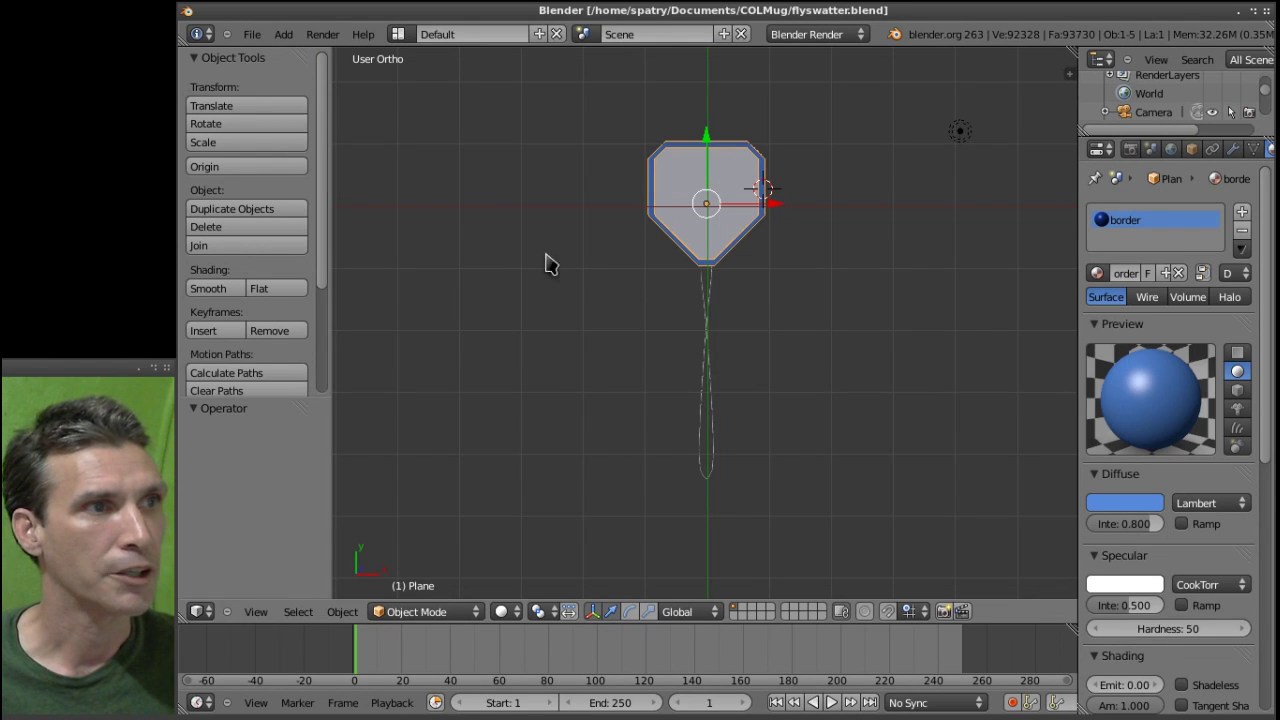
left_click(322, 34)
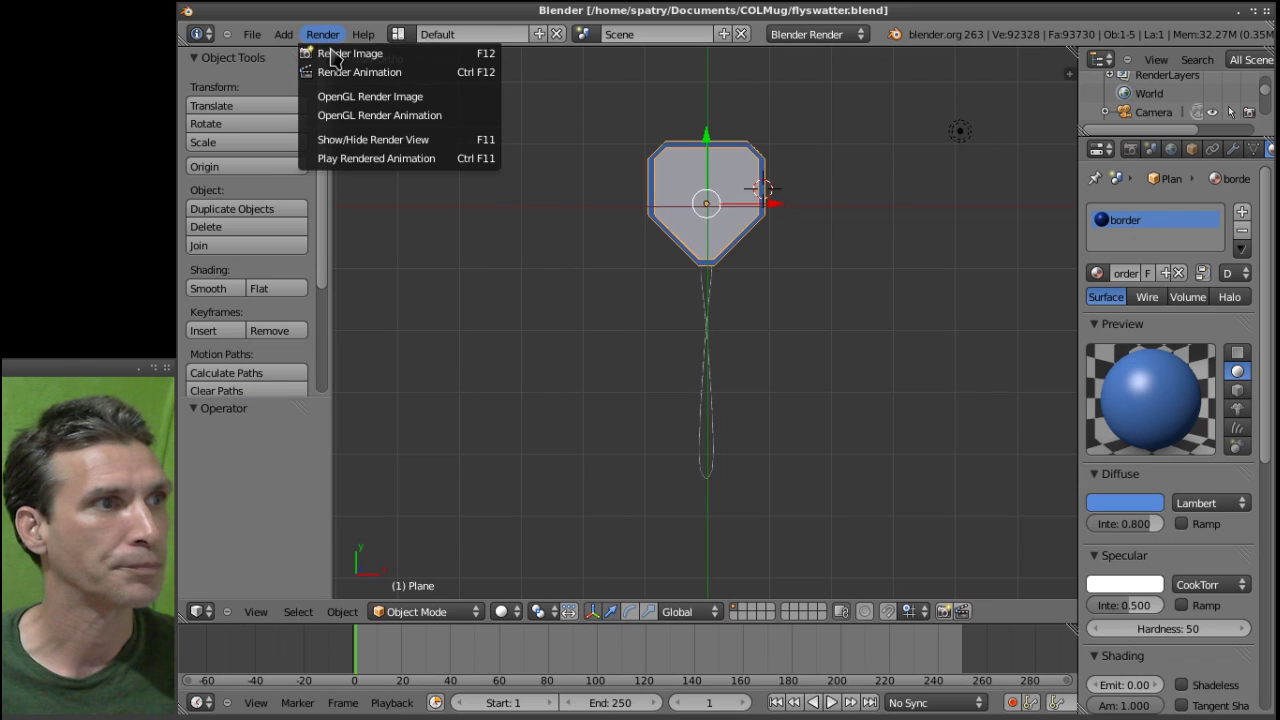
left_click(340, 54)
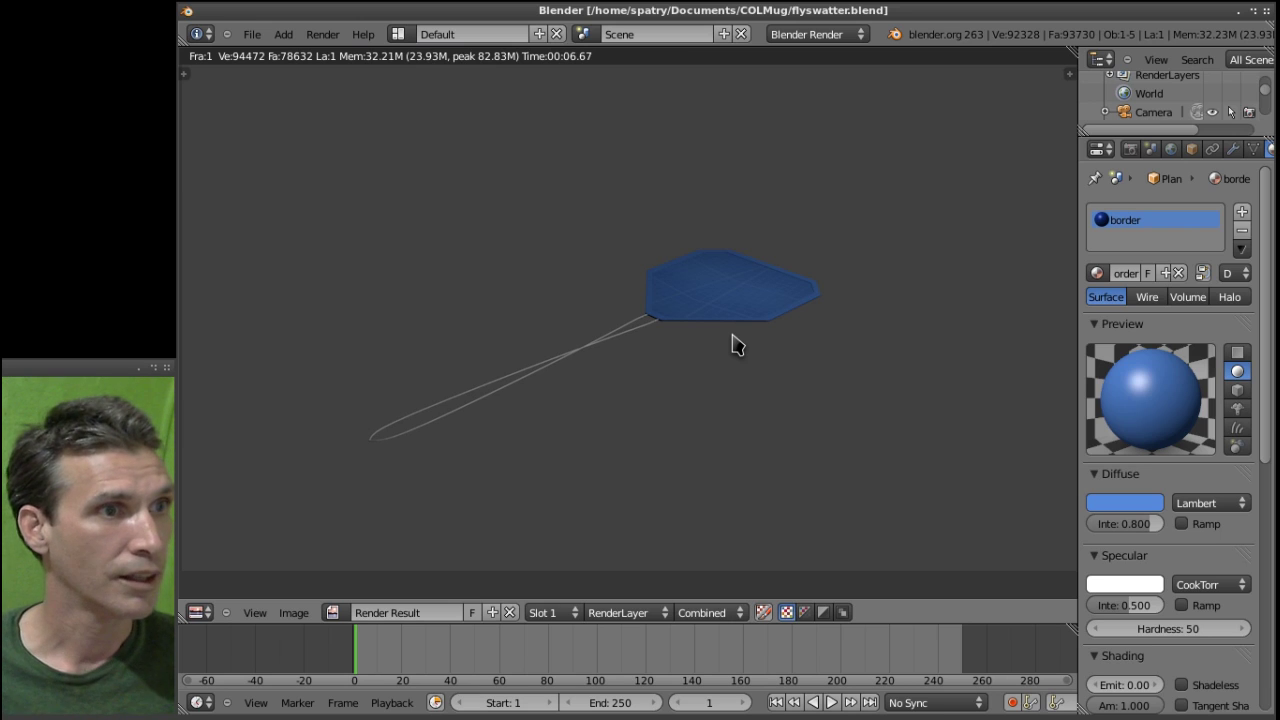
- Open COLMUG.blend and orbit around the black mug with its penguin and butterfly decal
left_click(252, 34)
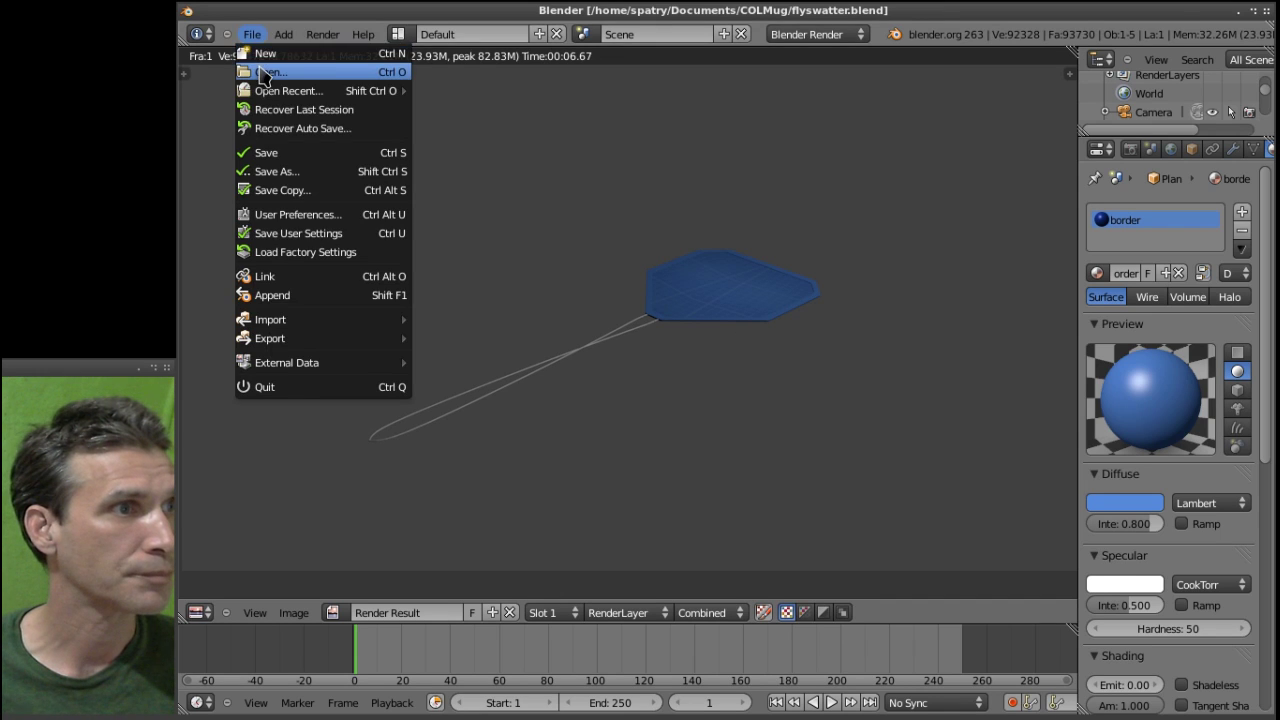
left_click(262, 72)
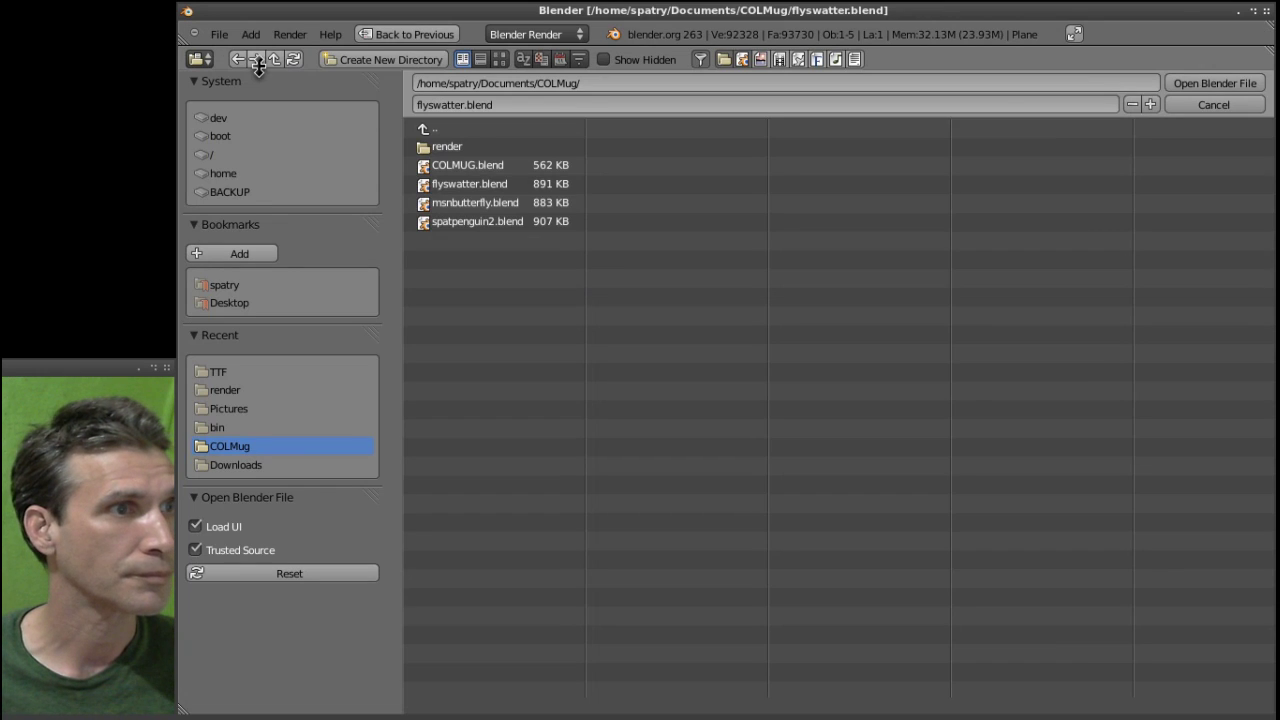
double_click(476, 166)
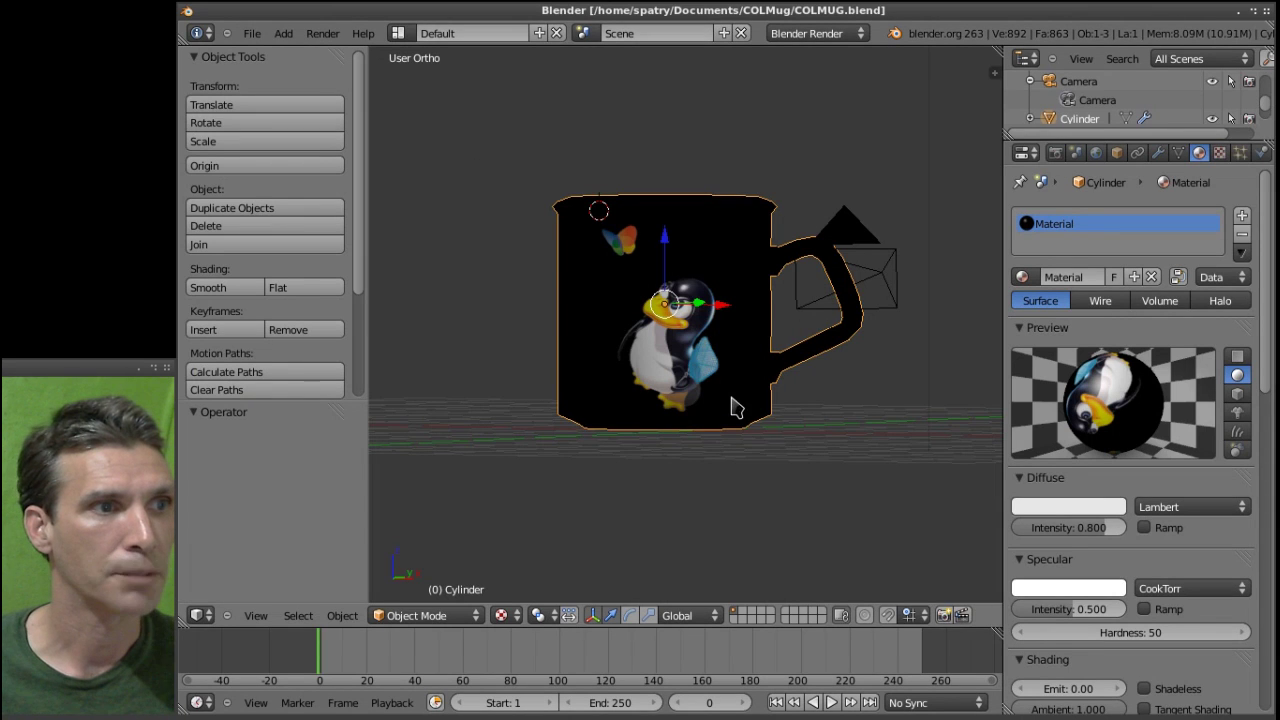
middle_click_drag(735, 408, 750, 450)
middle_click_drag(758, 335, 740, 300)
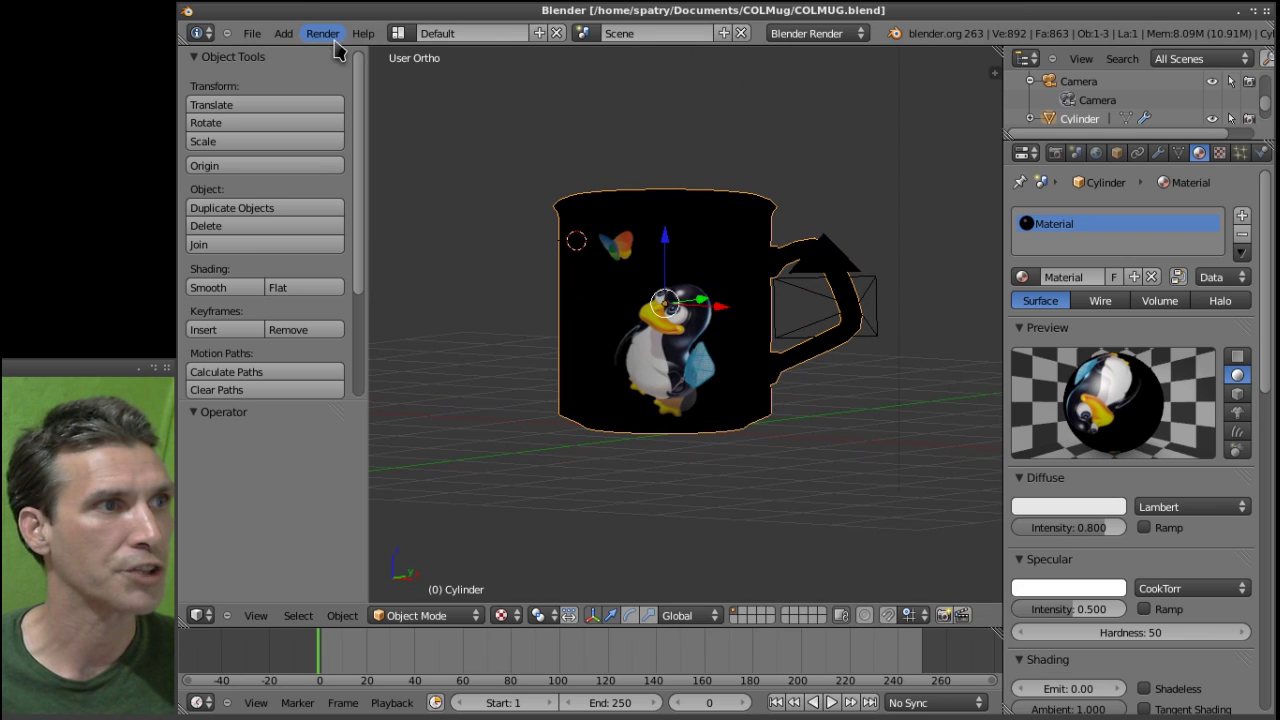
- Render an image of the black COLMUG mug scene
left_click(323, 33)
left_click(343, 50)
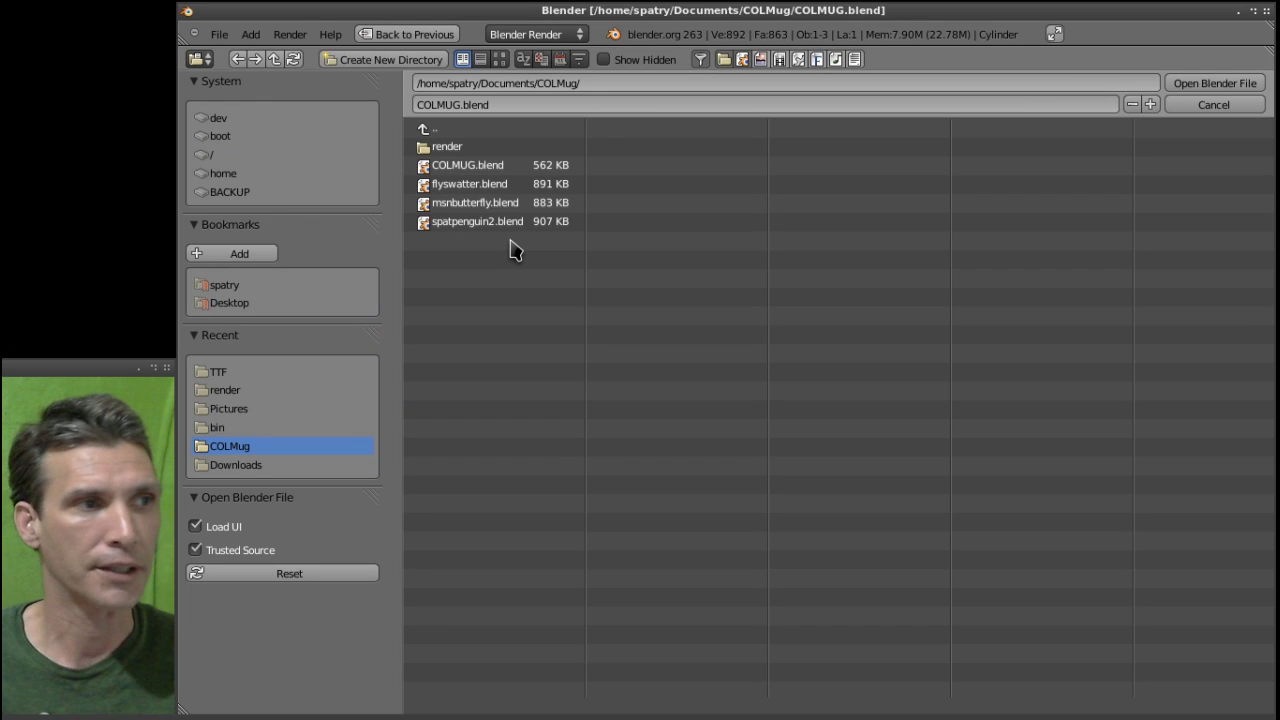
- Open spatpenguin2.blend and orbit to a three-quarter view of the SpatTux penguin
left_click(488, 230)
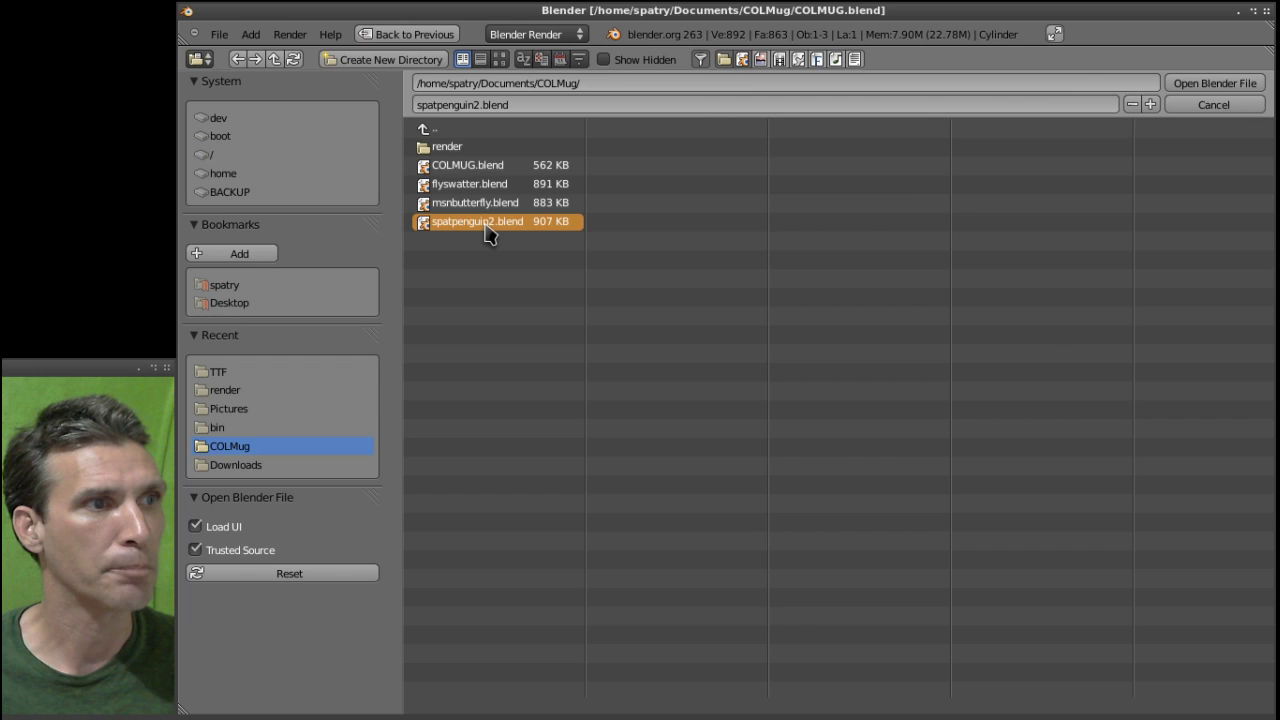
double_click(488, 228)
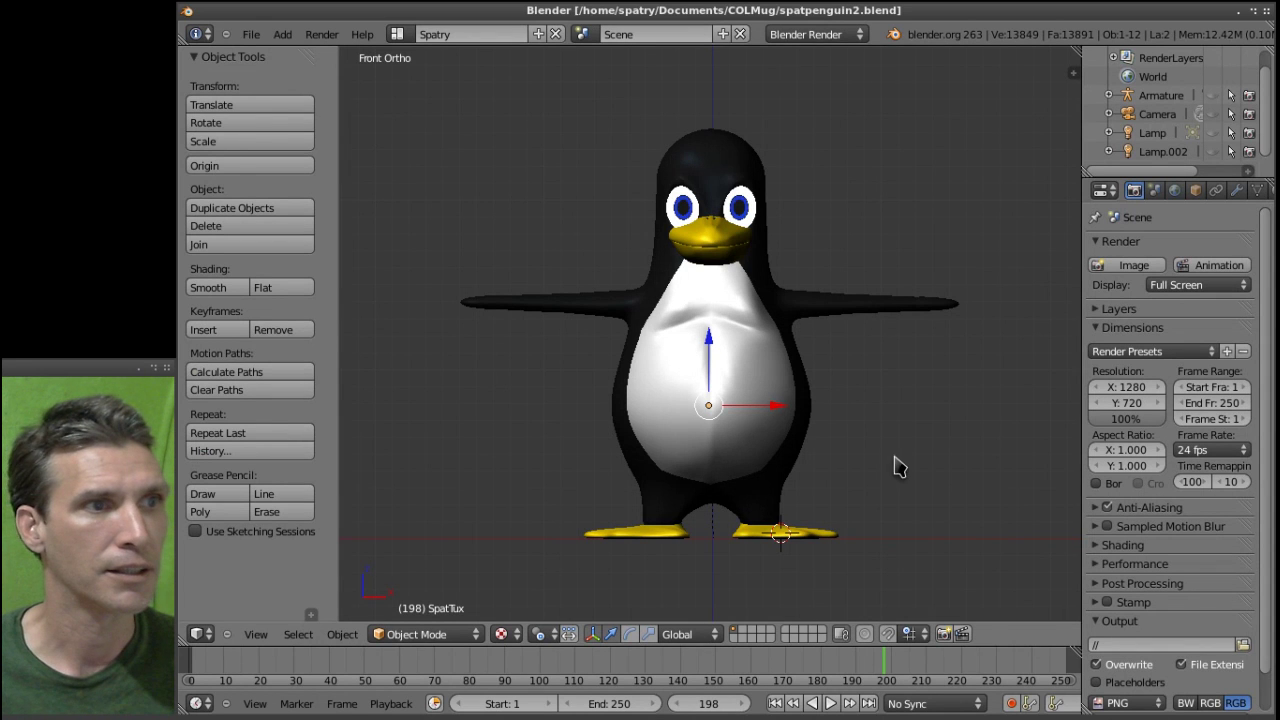
middle_click_drag(913, 405, 863, 420)
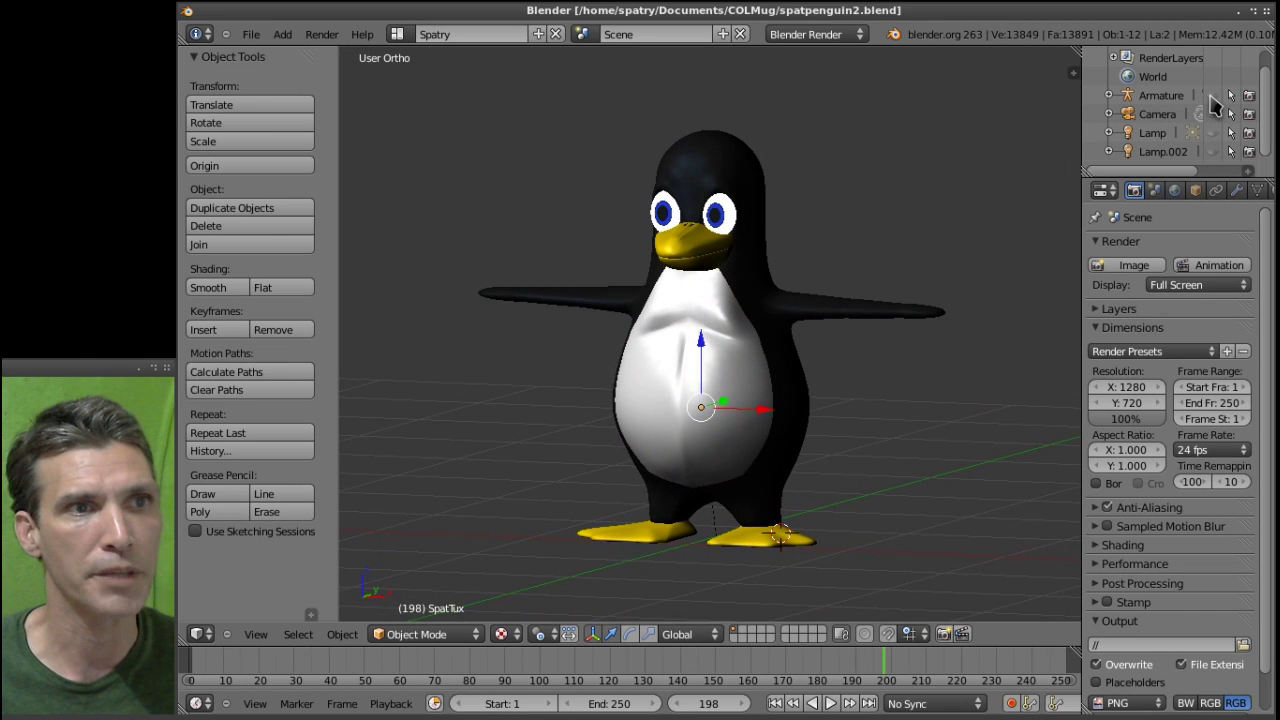
- Unhide the Armature in the Outliner and widen the Properties panel beside the 3D view
left_click(1212, 95)
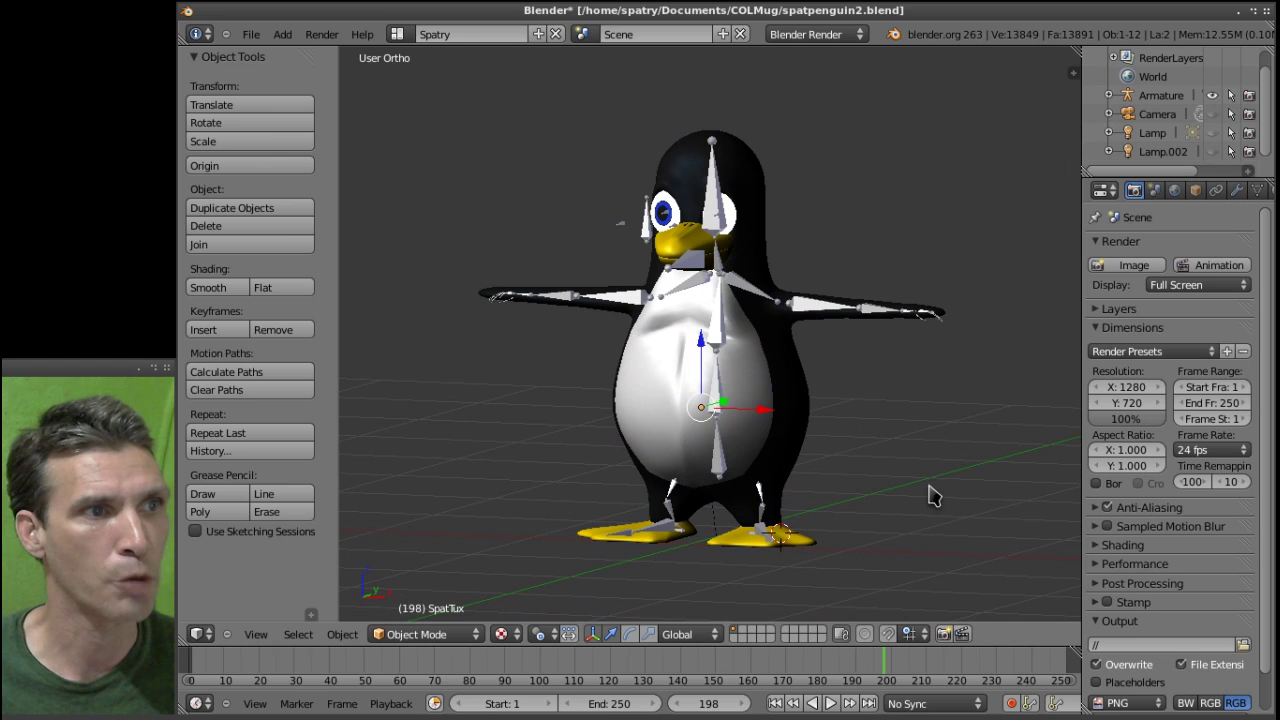
mouse_move(928, 494)
middle_mouse_down()
mouse_move(972, 500)
mouse_move(911, 506)
middle_mouse_up()
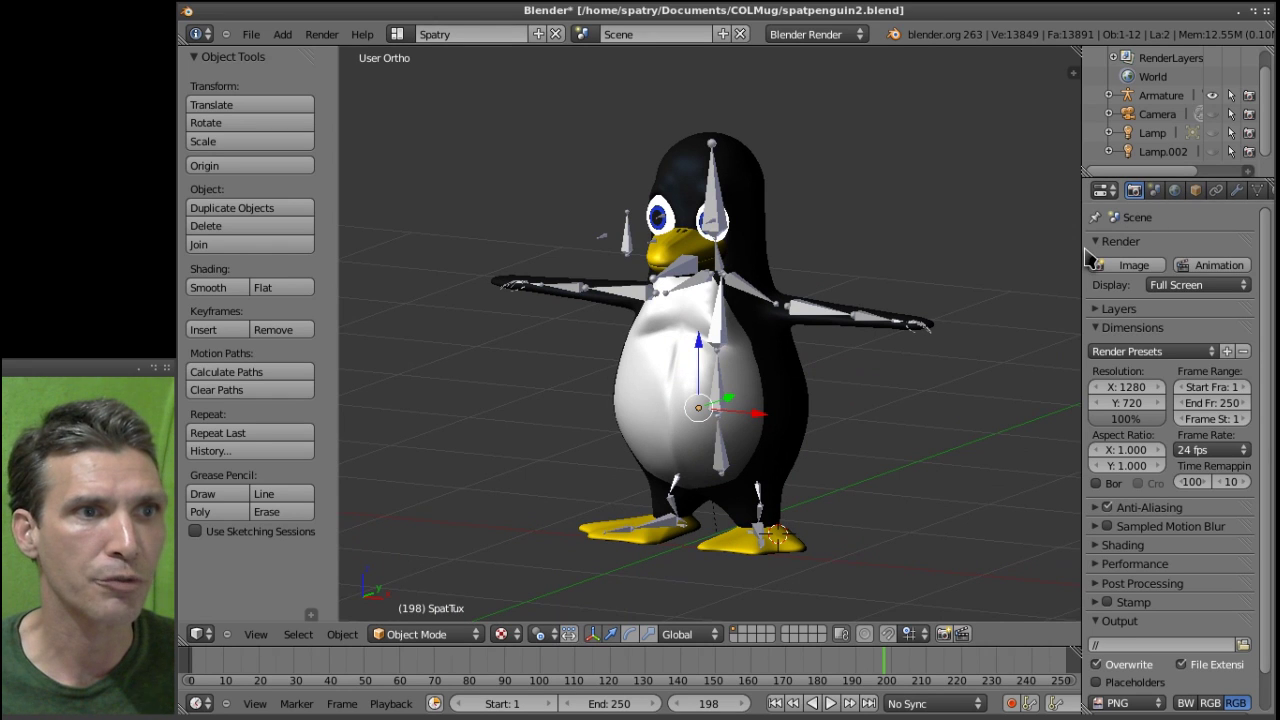
left_click_drag(1084, 253, 1000, 261)
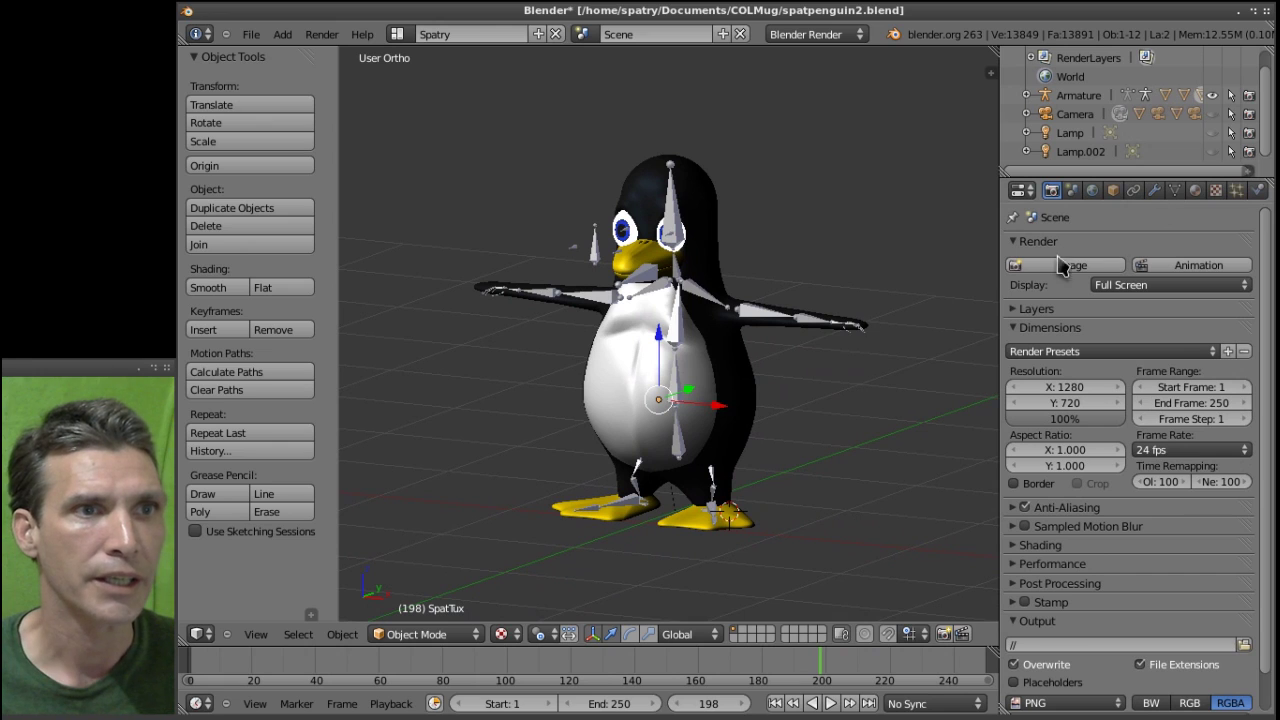
- Select the penguin's left eye, check its object properties, and toggle Edit Mode then back to Object Mode
right_click(686, 296)
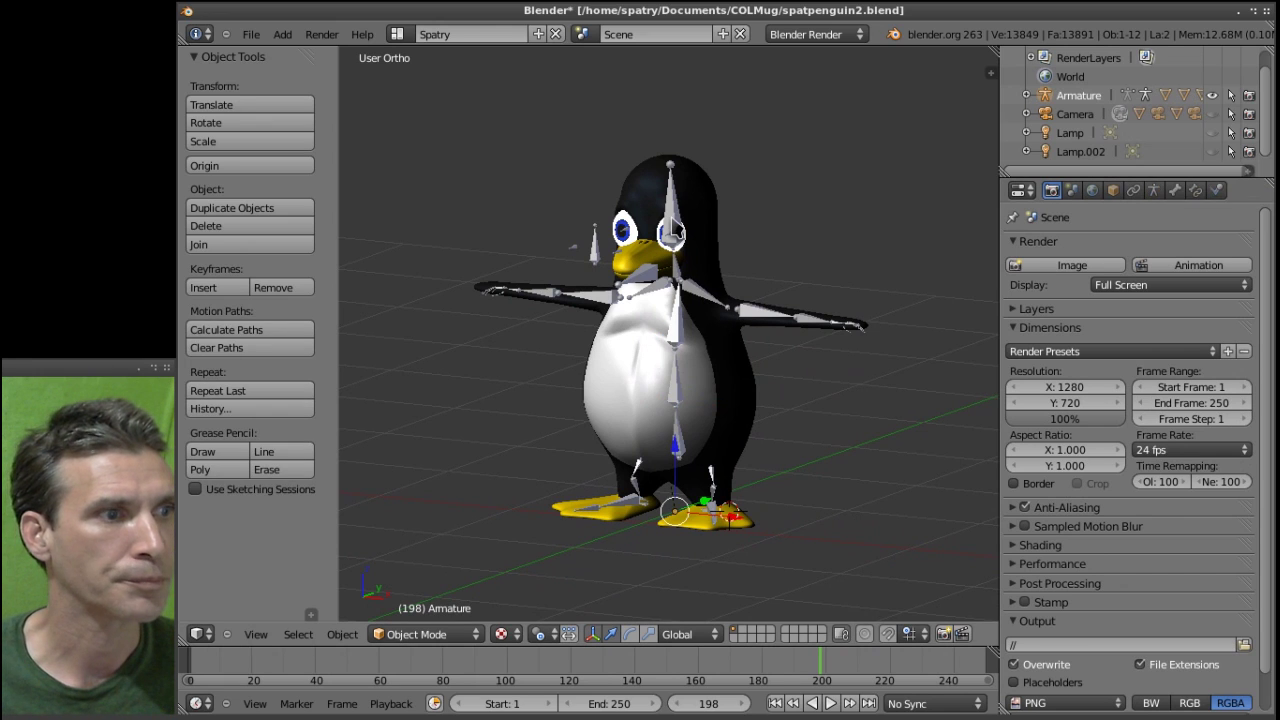
right_click(676, 230)
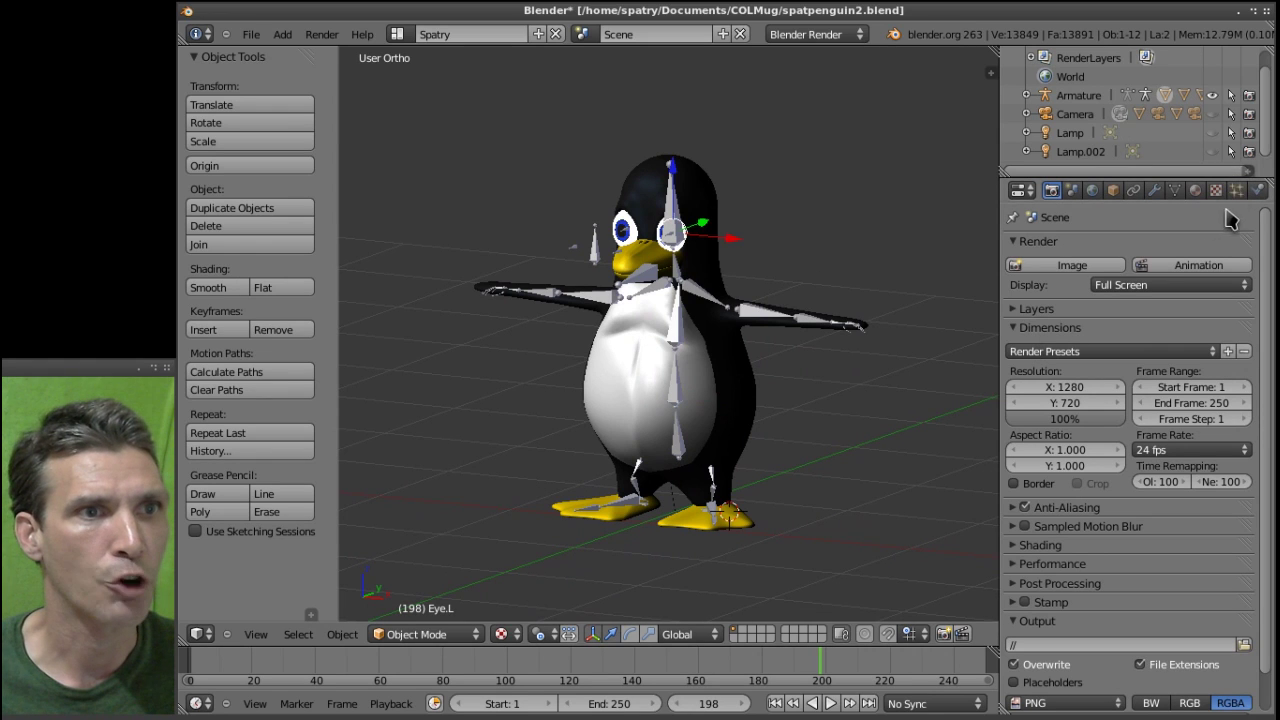
left_click(1115, 193)
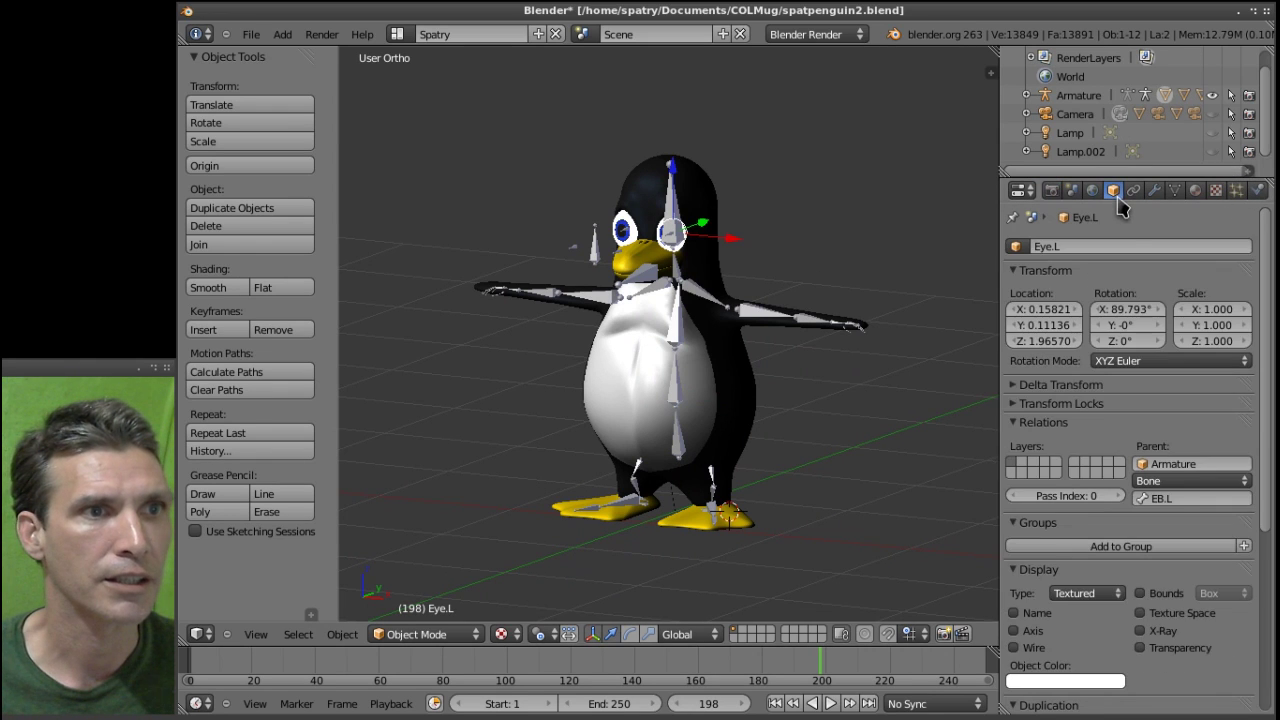
scroll(1051, 490, "down", 5)
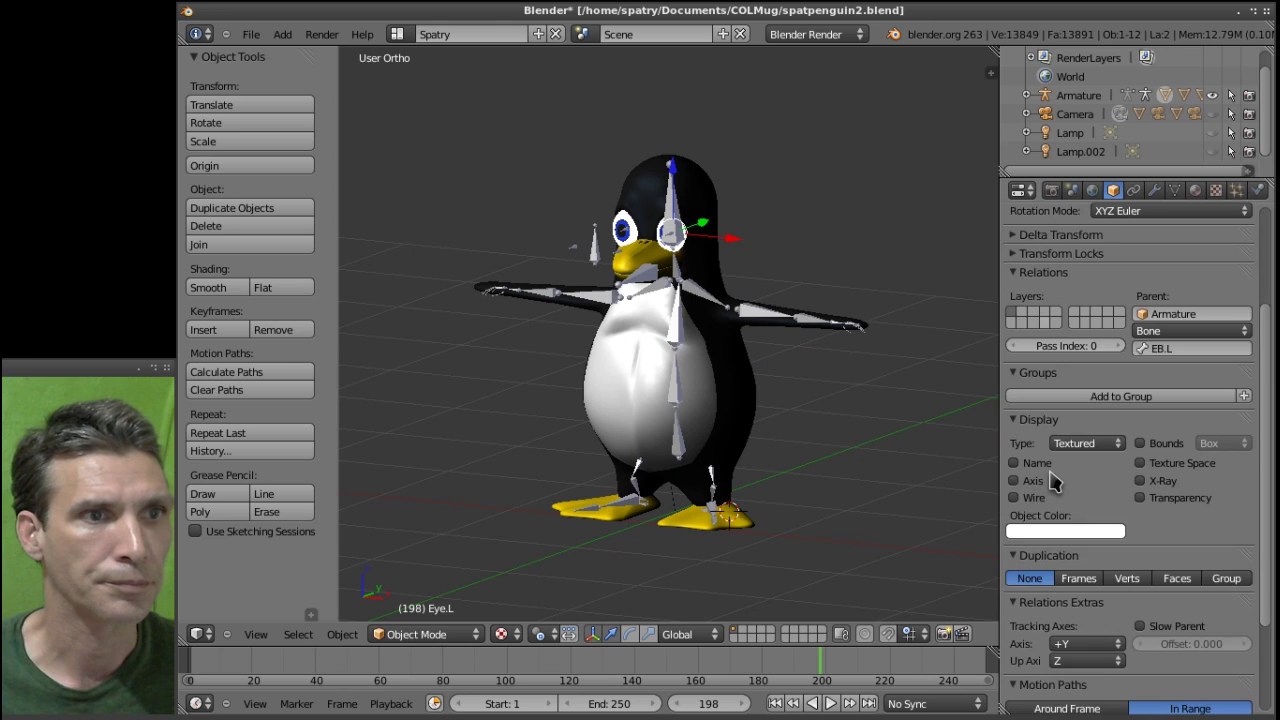
scroll(1051, 483, "down", 2)
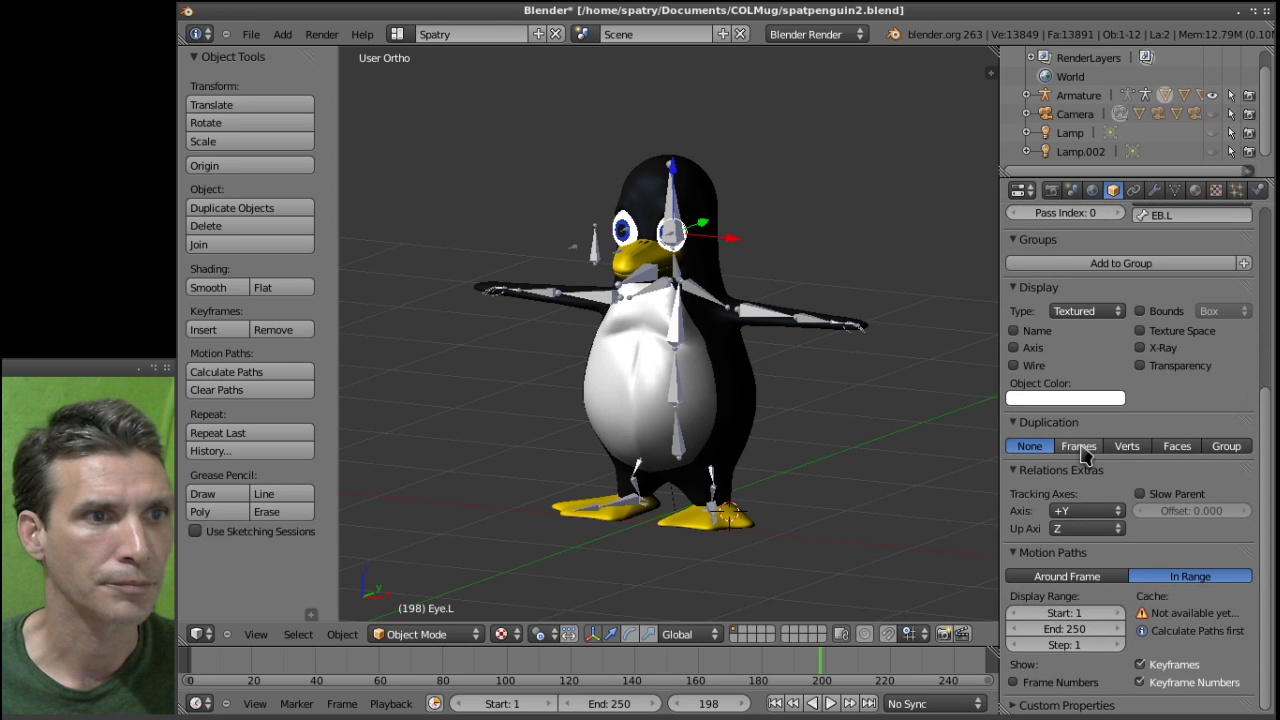
scroll(1083, 453, "up", 7)
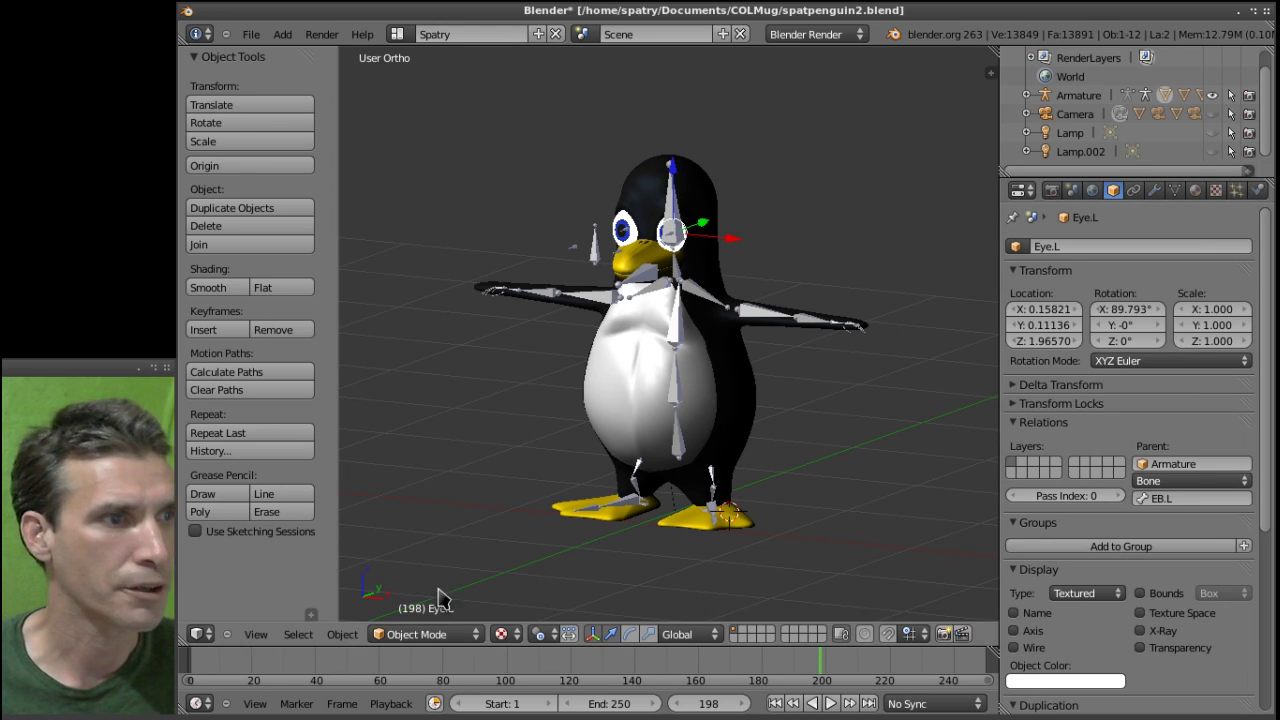
left_click(420, 634)
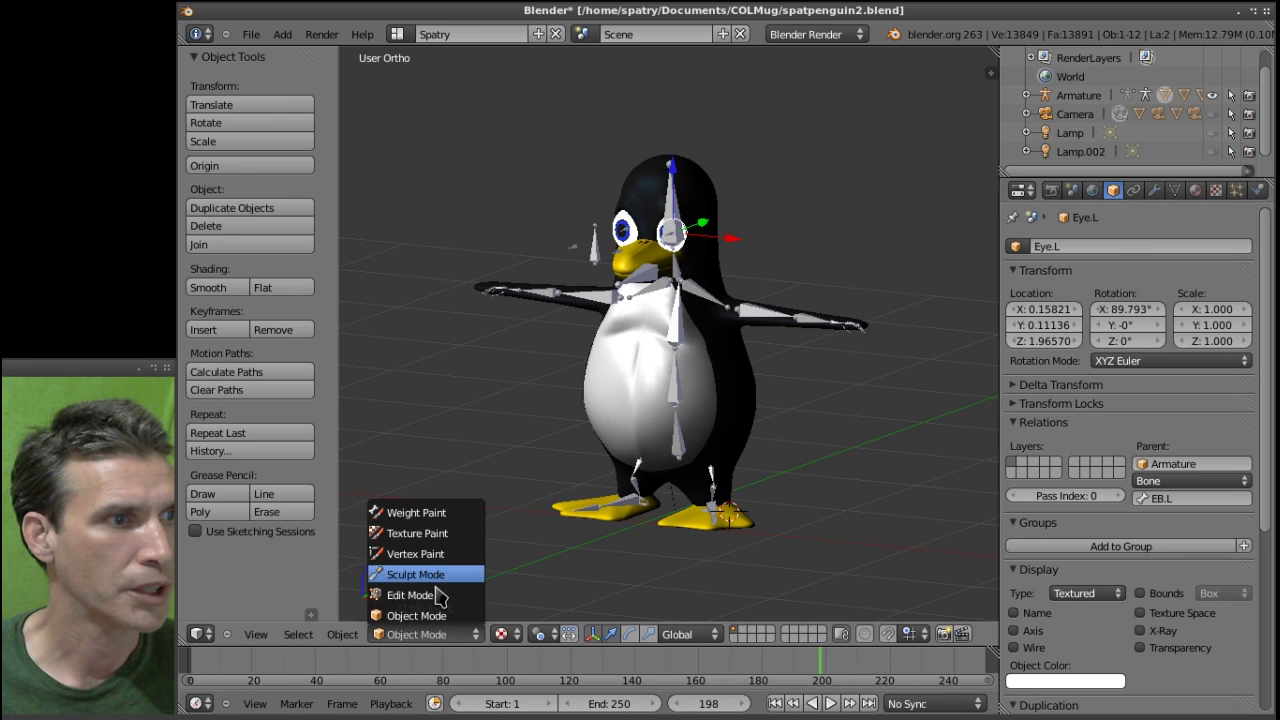
left_click(433, 595)
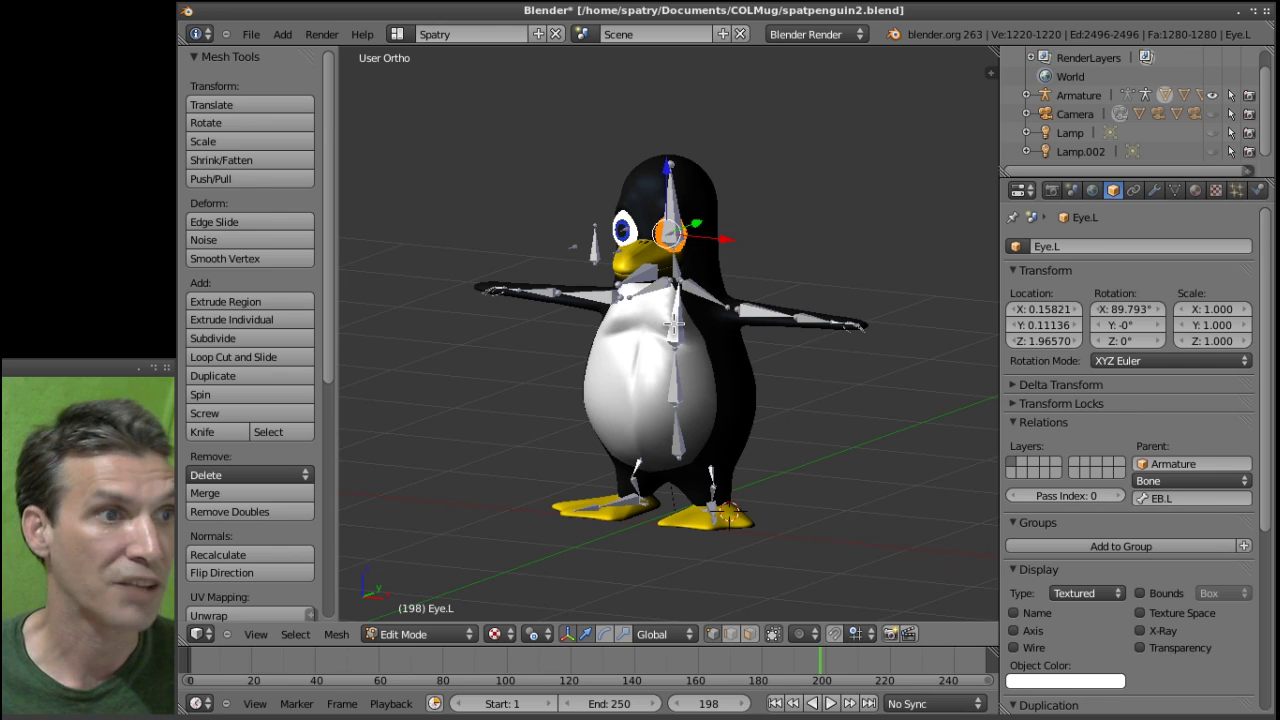
left_click(445, 641)
left_click(437, 612)
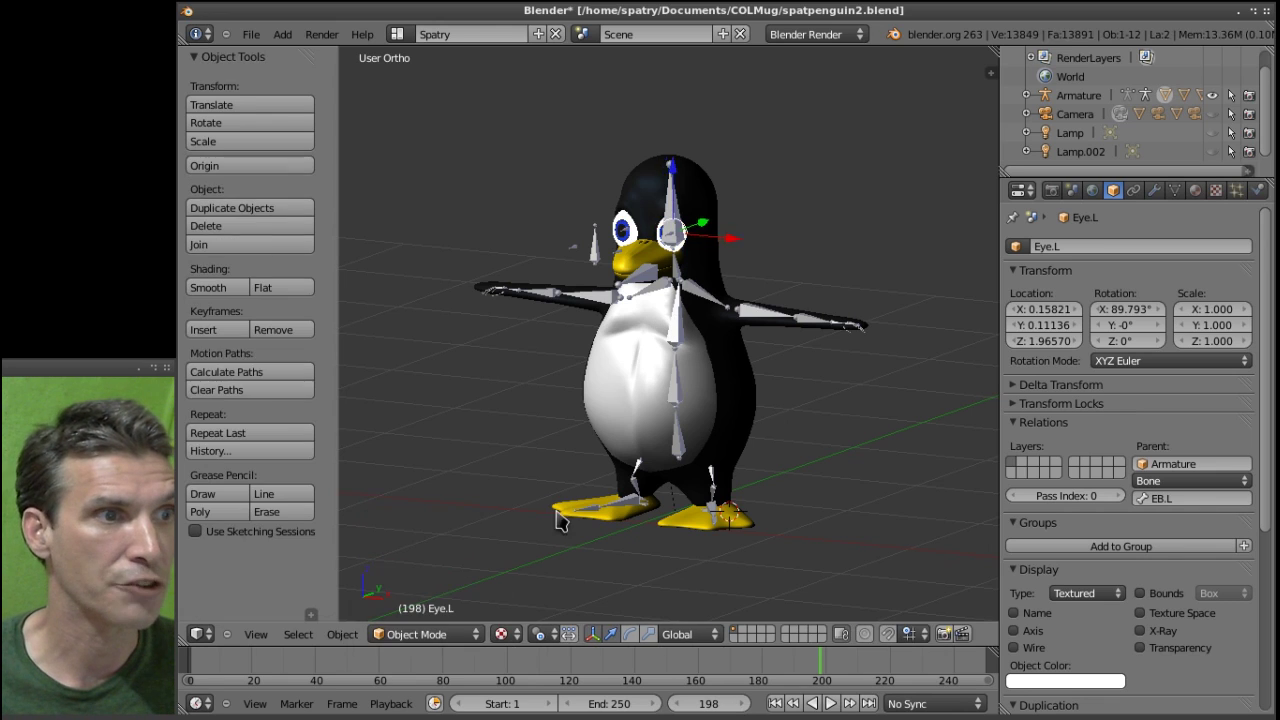
- Select the armature and set its bone Display to Stick in the Armature properties
right_click(680, 336)
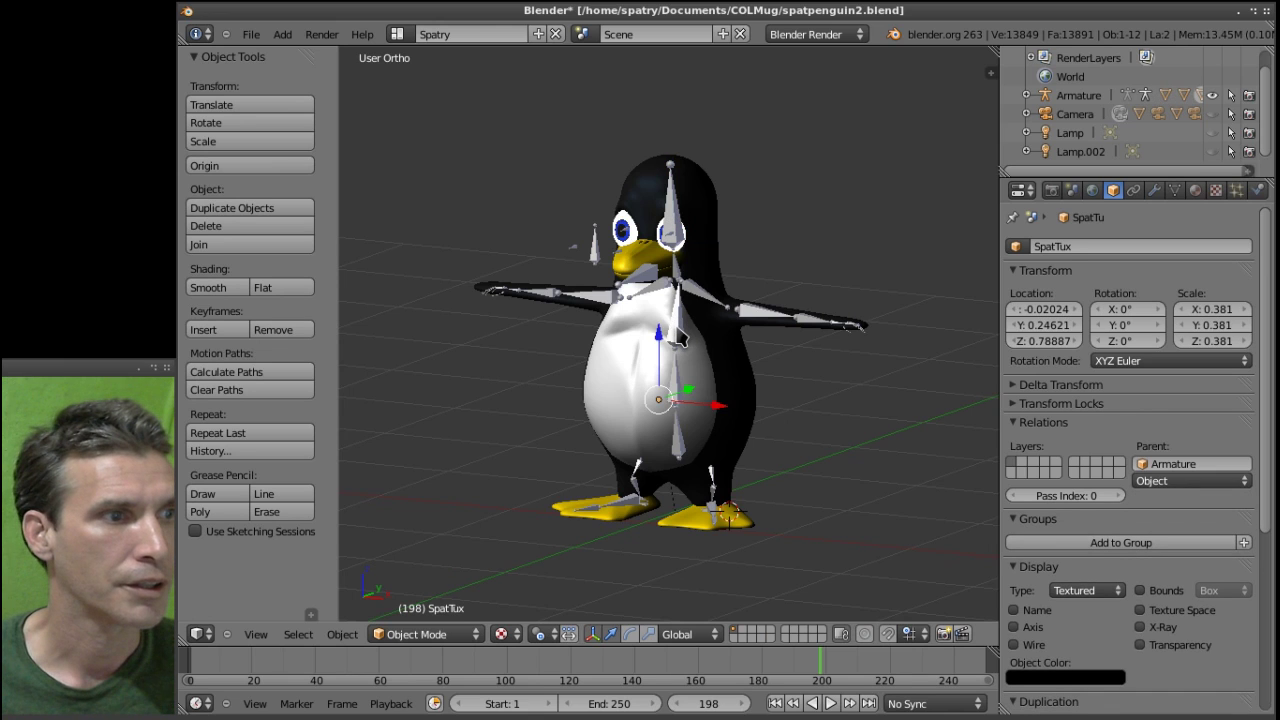
right_click(680, 336)
right_click(758, 318)
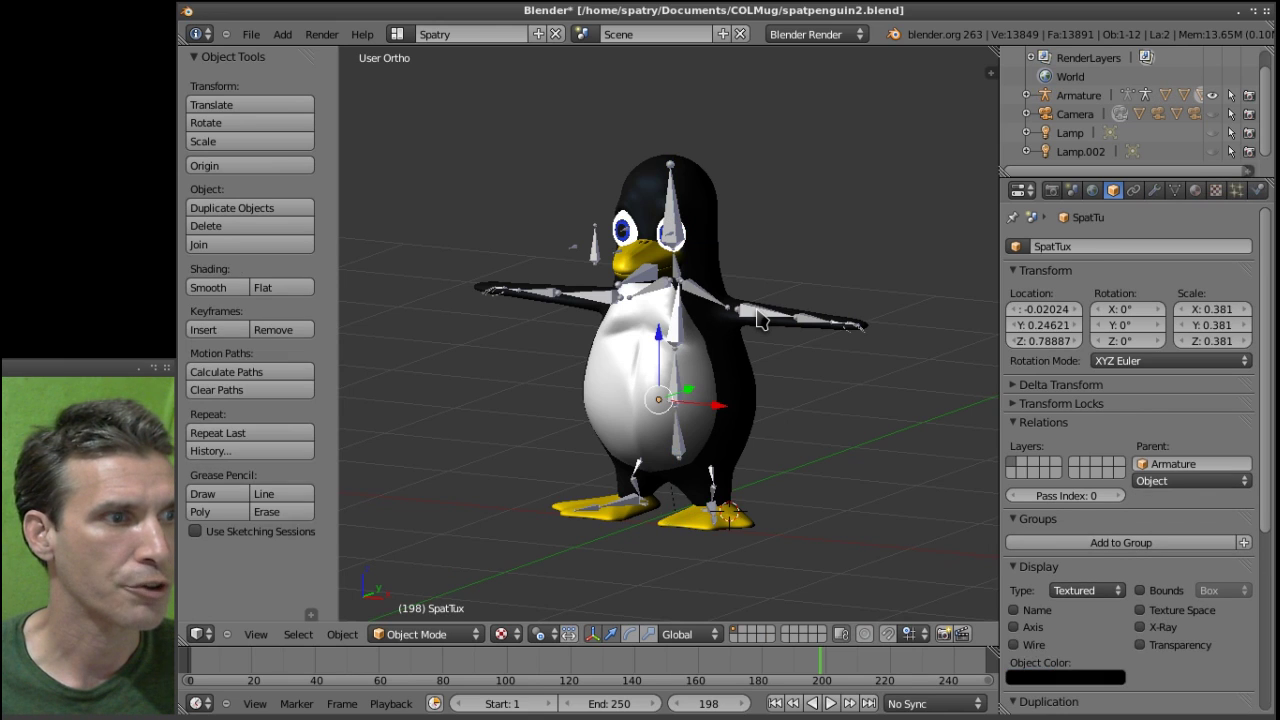
right_click(758, 318)
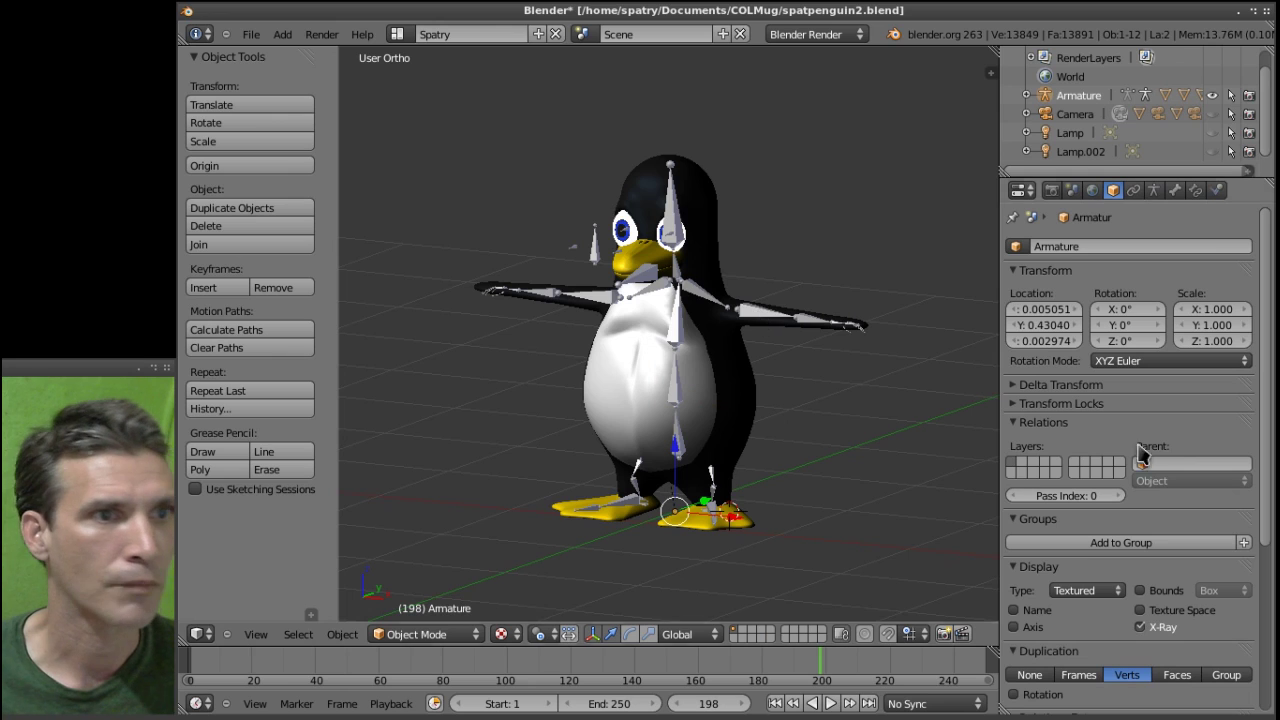
left_click(1174, 190)
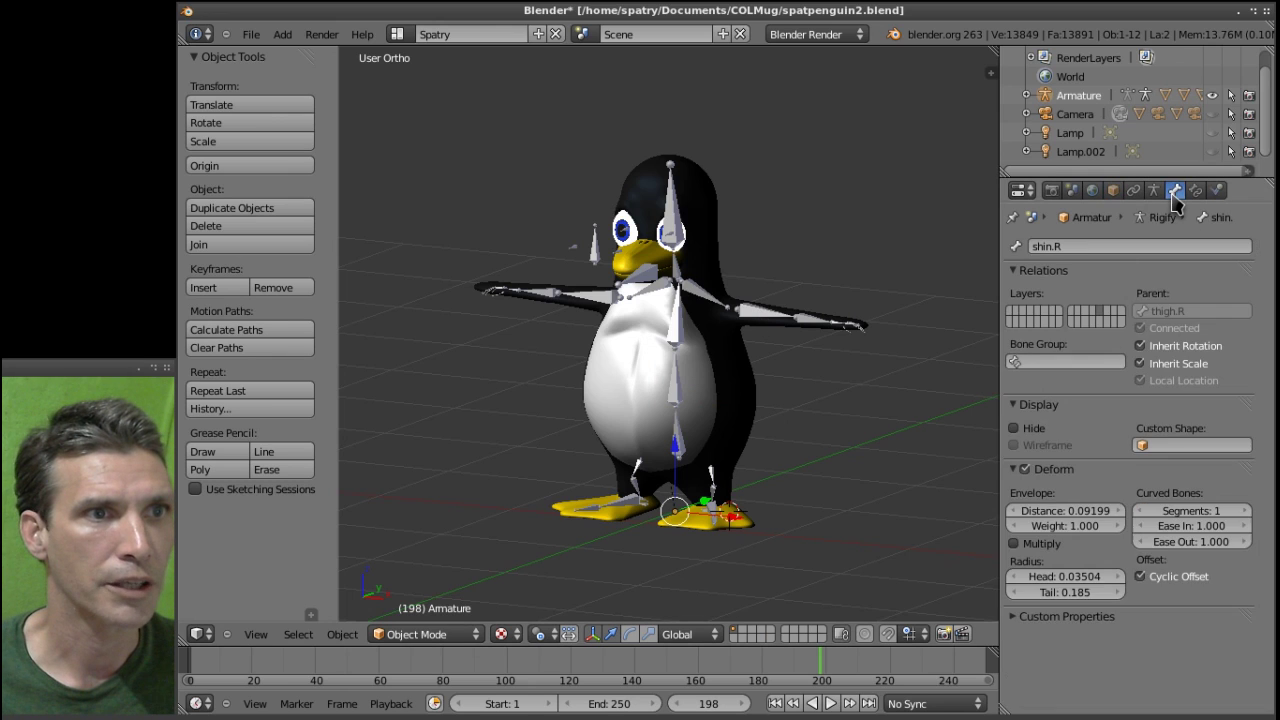
left_click(1155, 191)
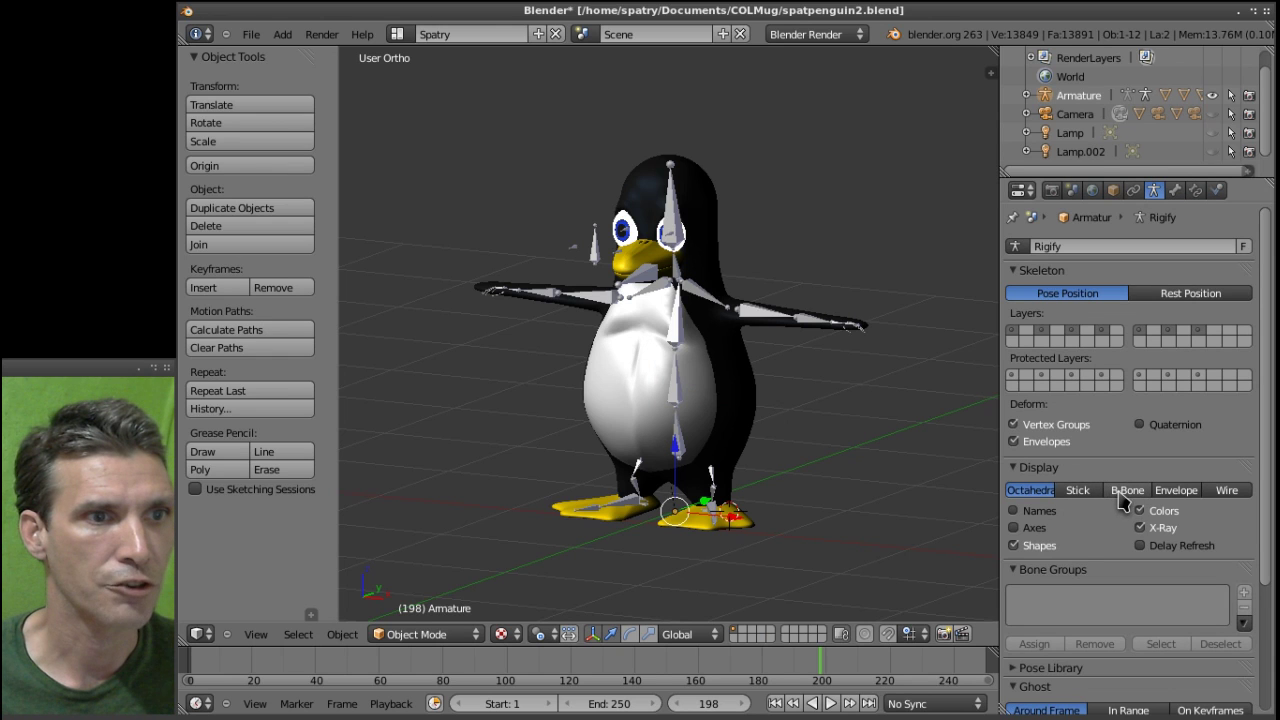
left_click(1077, 490)
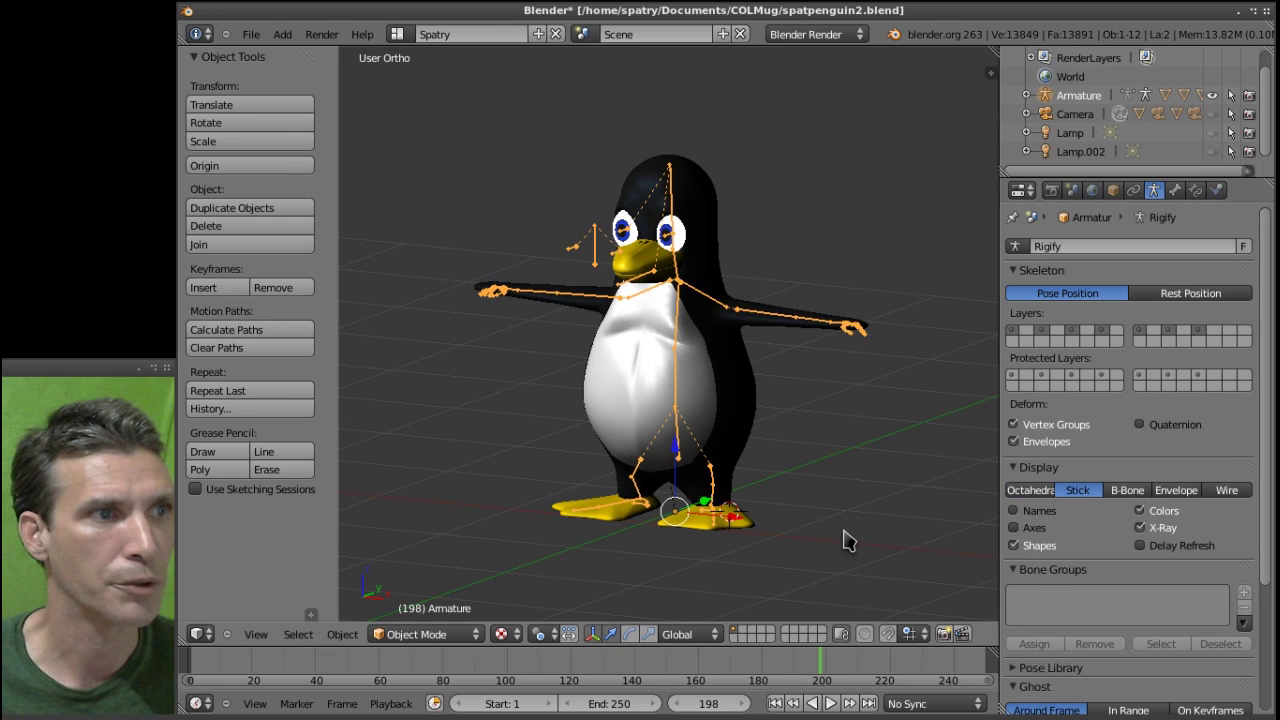
middle_click_drag(871, 543, 843, 537)
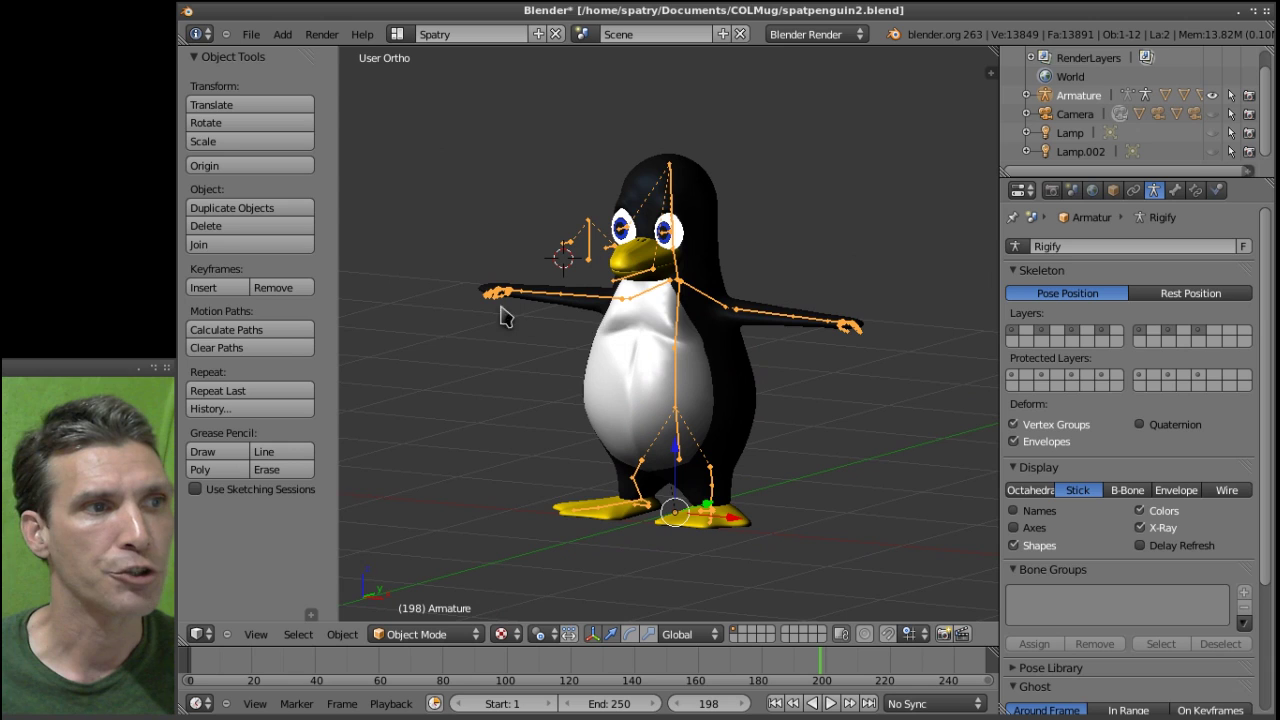
middle_click_drag(849, 419, 777, 429)
- Put the armature in Pose Mode and move the EYE_Target bone so the eyes look right
left_click(405, 645)
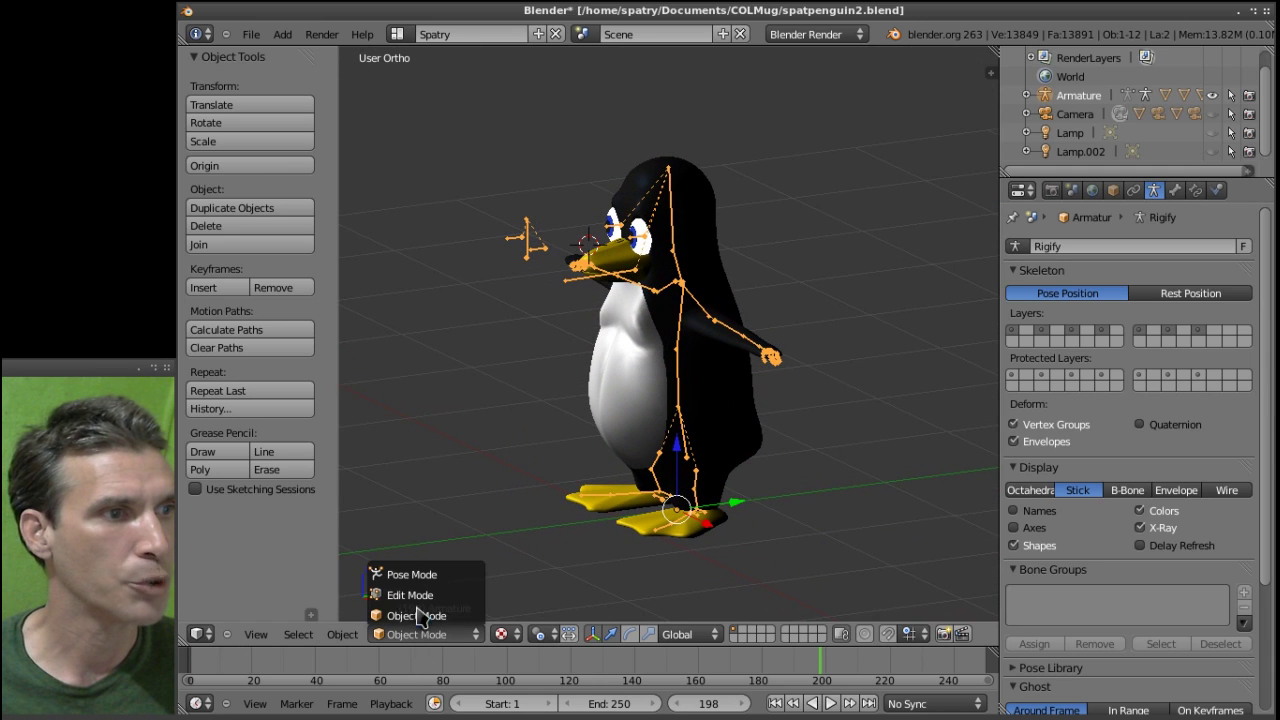
left_click(420, 576)
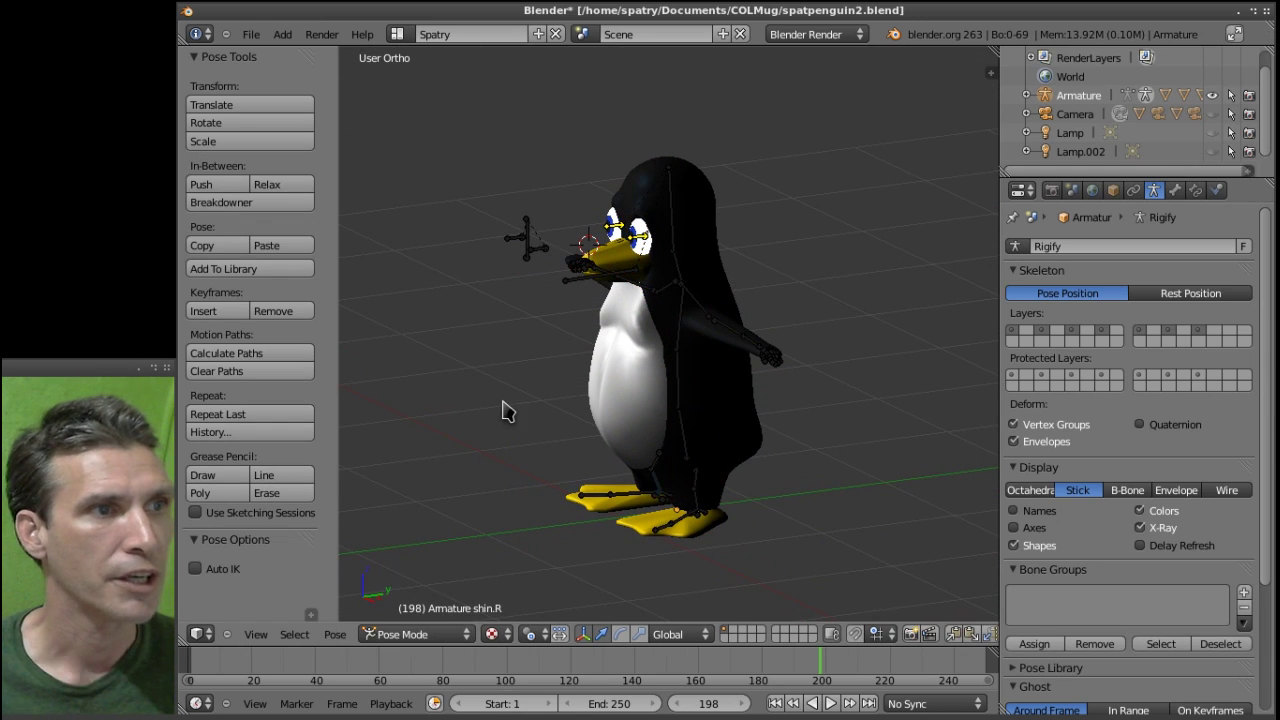
middle_click_drag(503, 410, 607, 423)
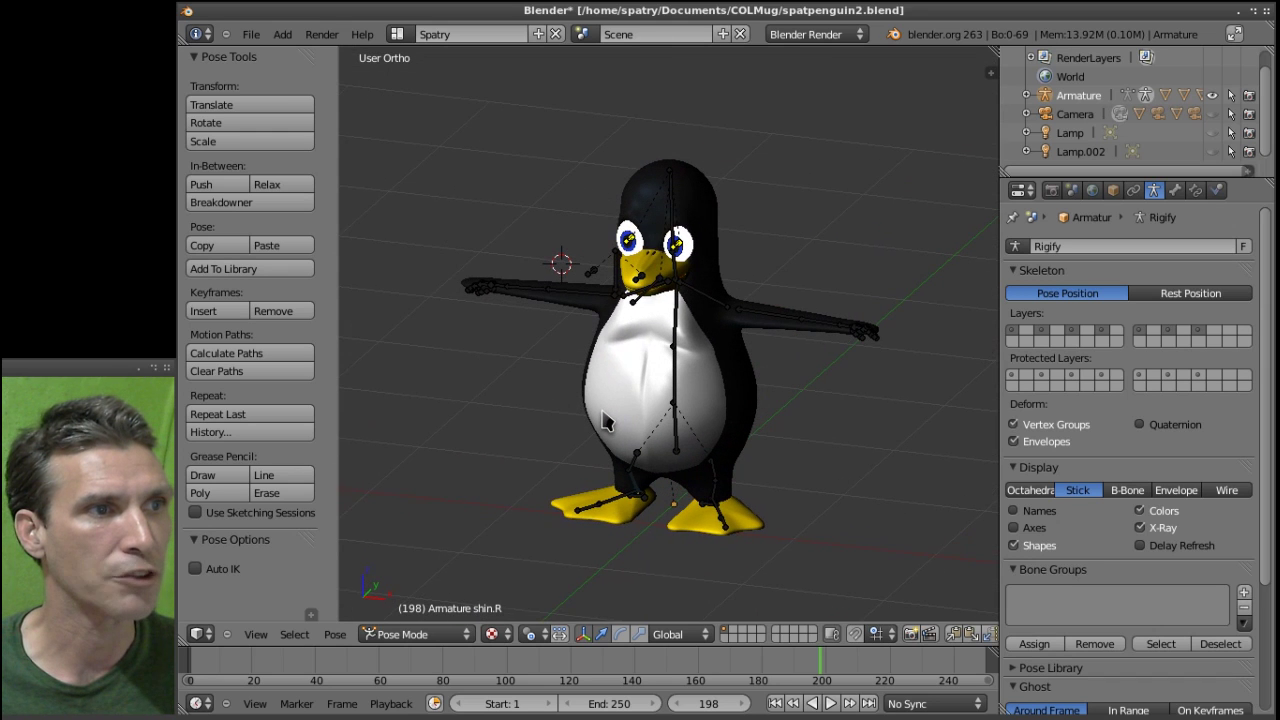
right_click(618, 285)
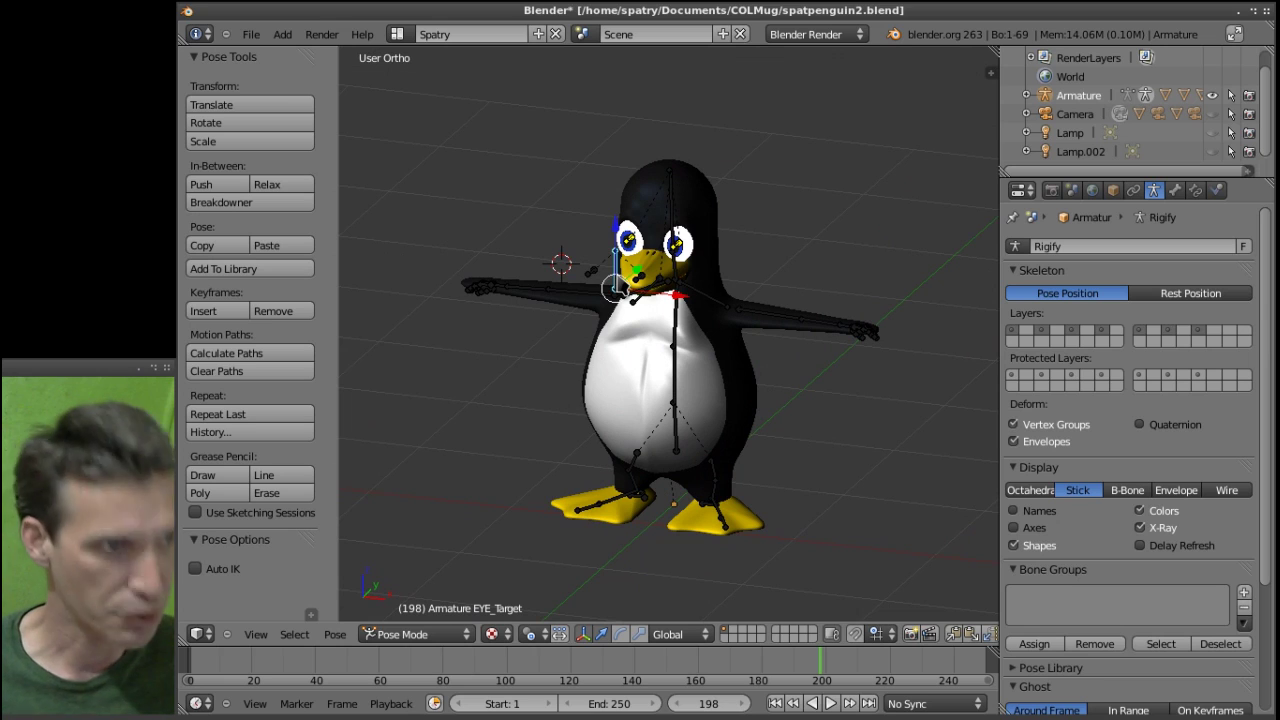
key("g")
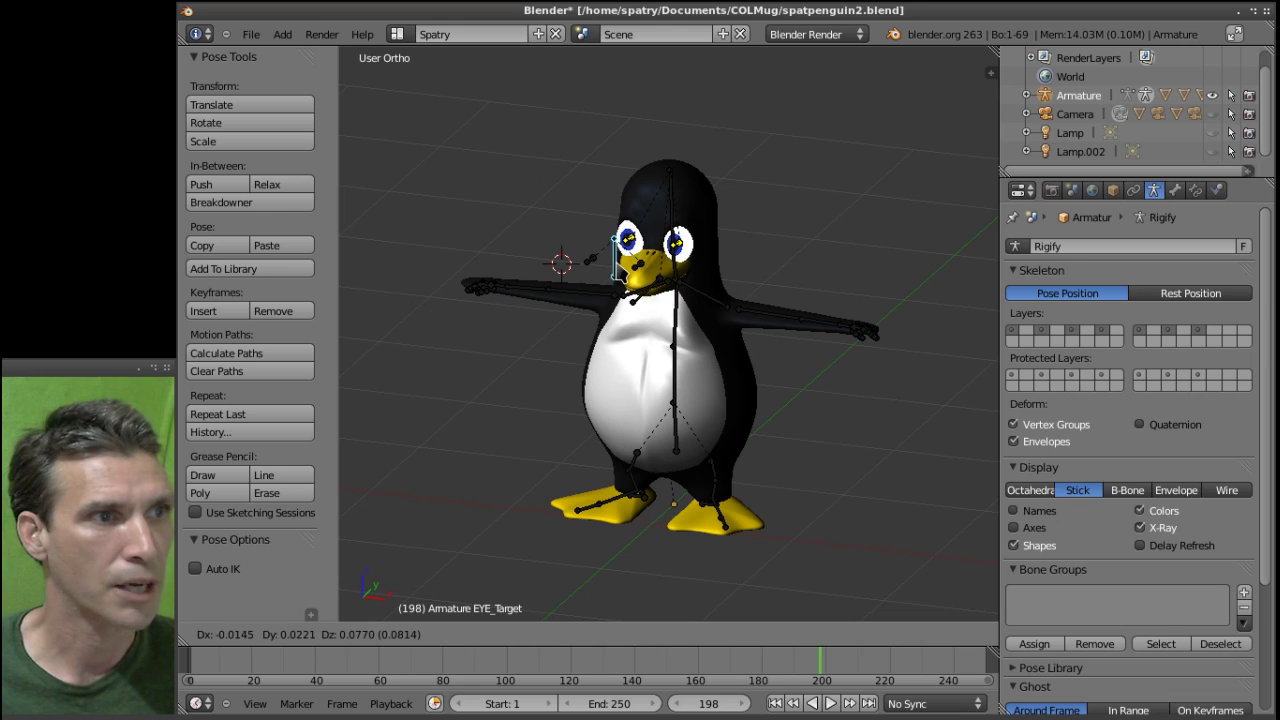
left_click(622, 272)
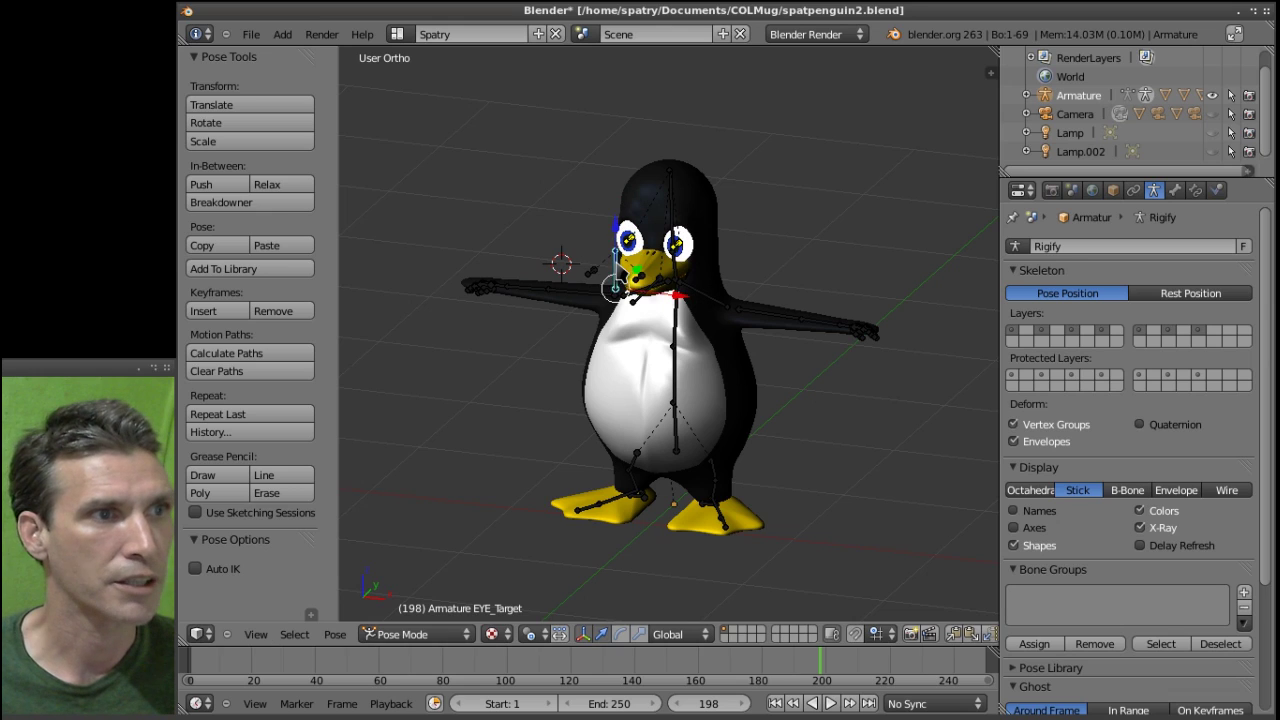
- Keep the left arm horizontal, rotate shin.L about Z, then select the body mesh
right_click(755, 333)
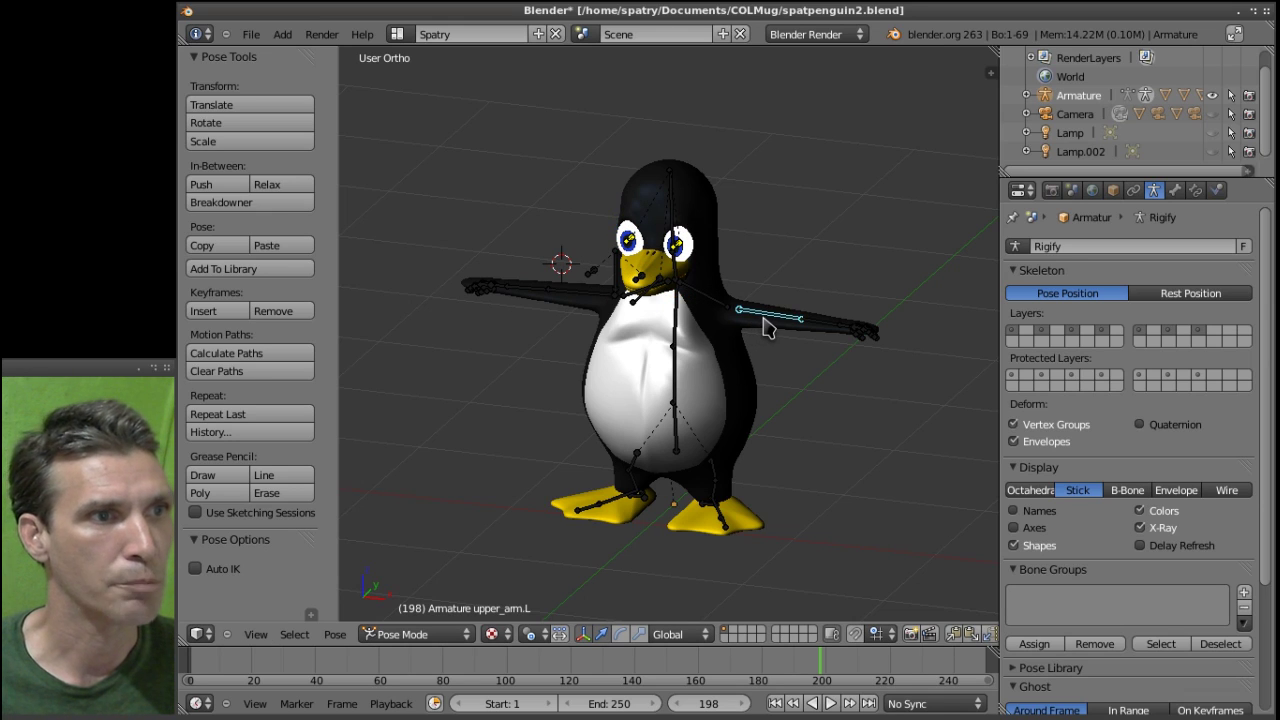
key("r")
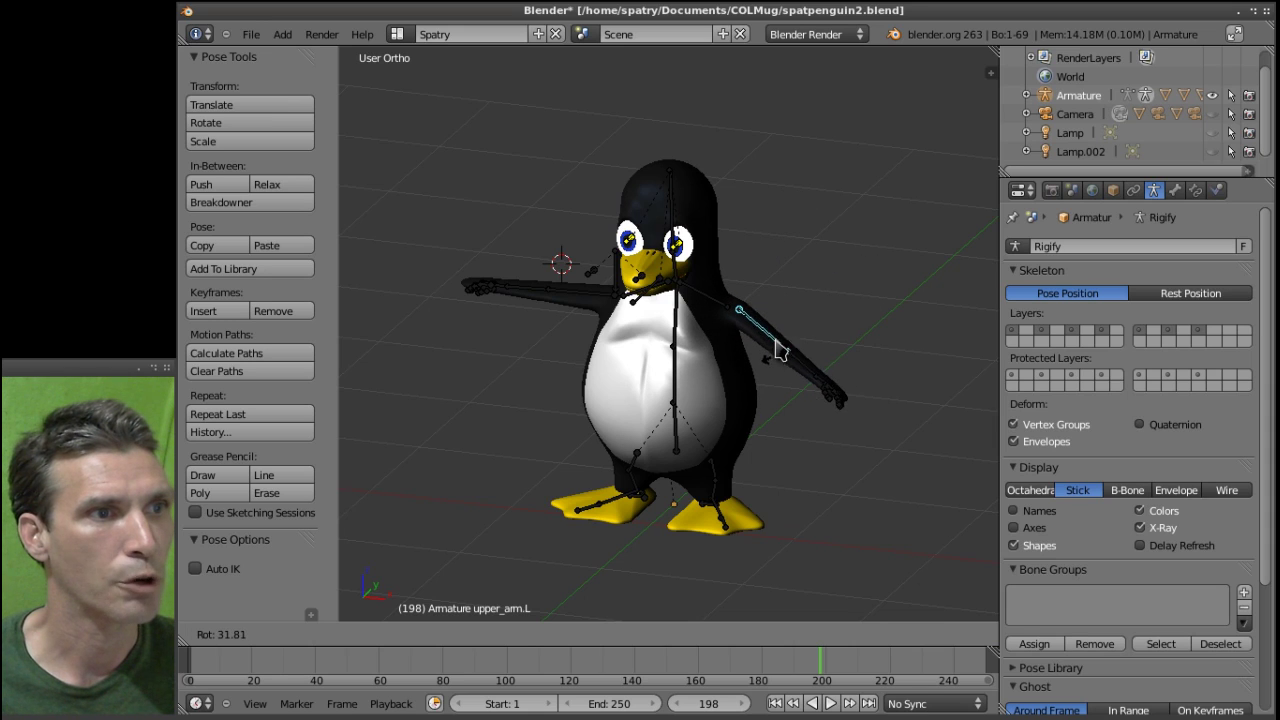
key("Escape")
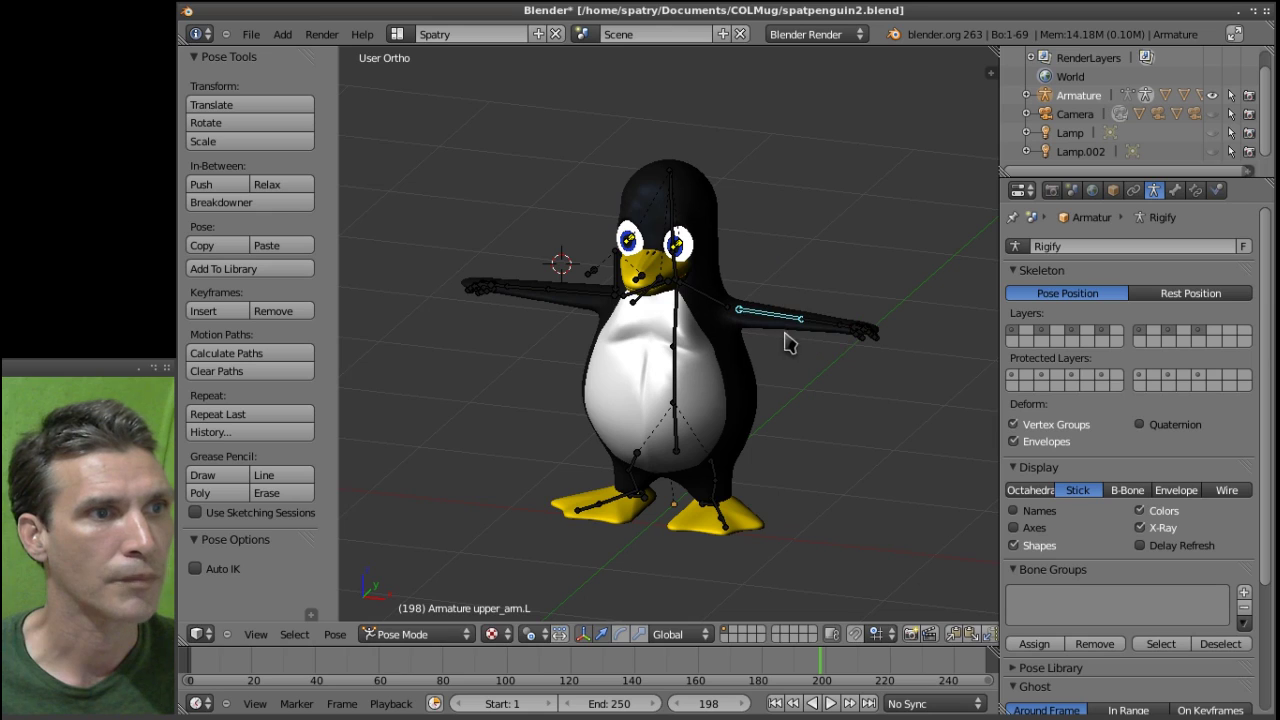
right_click(712, 486)
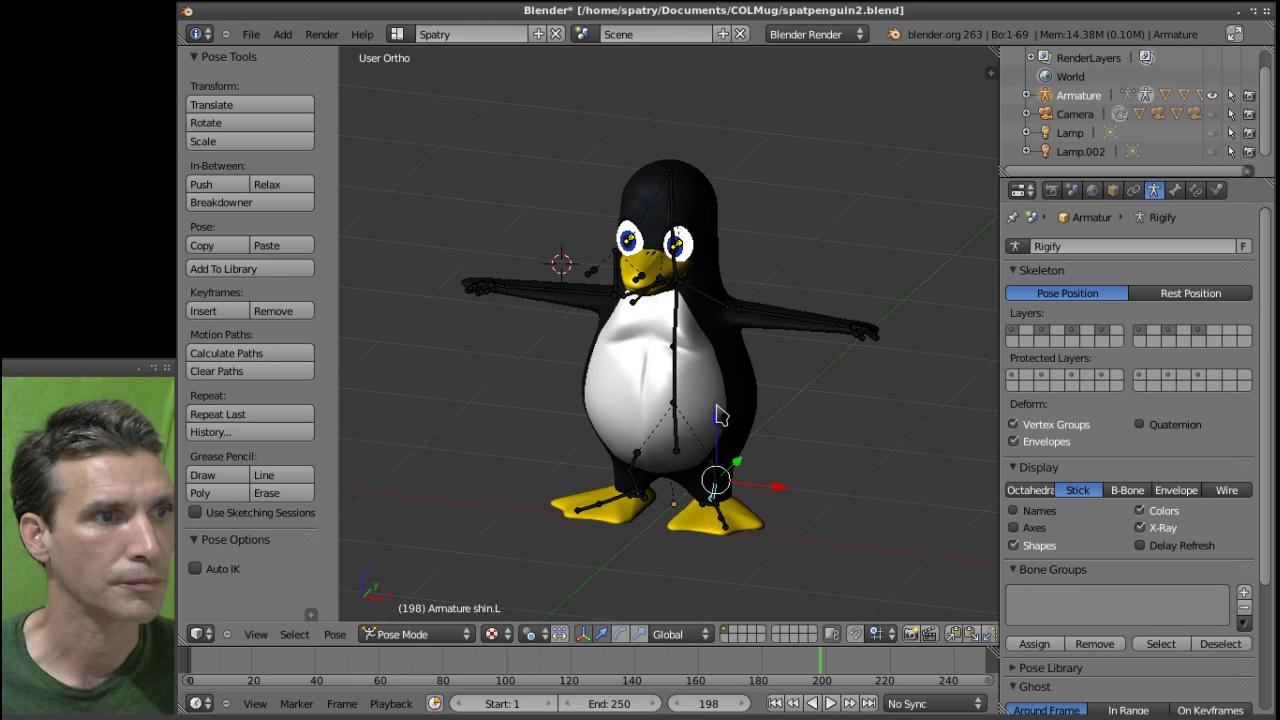
key("r")
key("z")
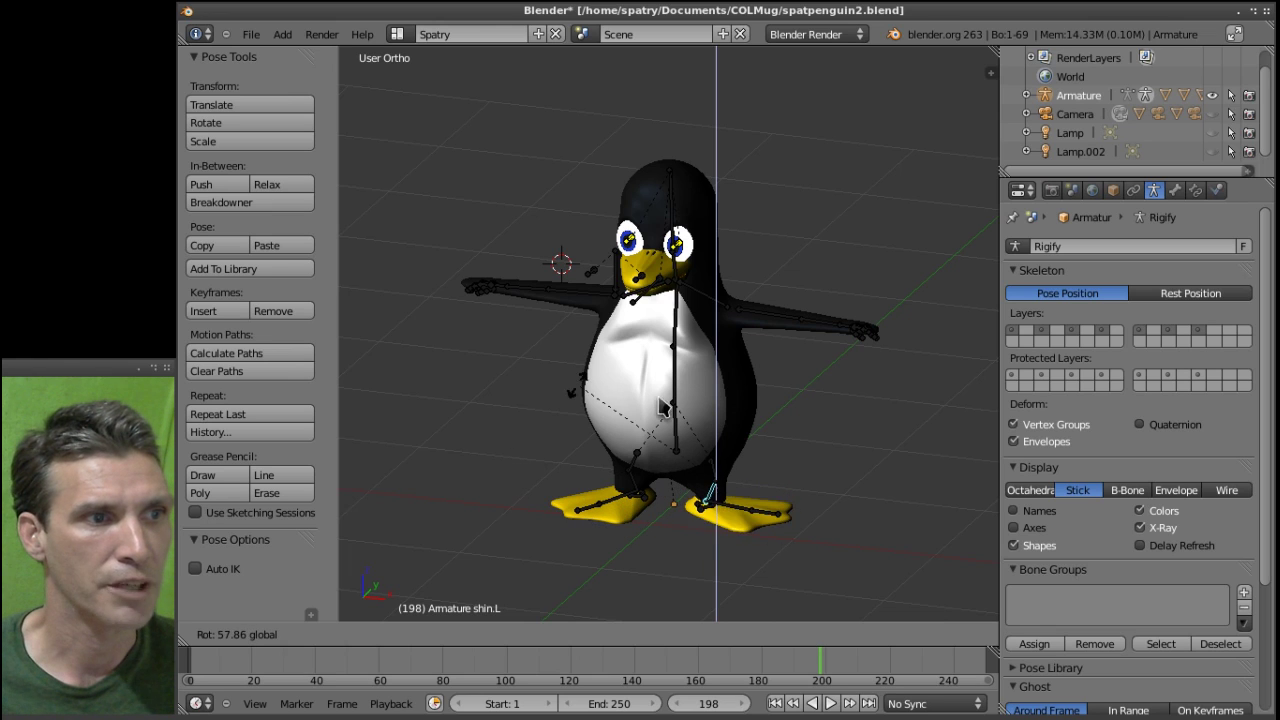
left_click(735, 443)
right_click(734, 443)
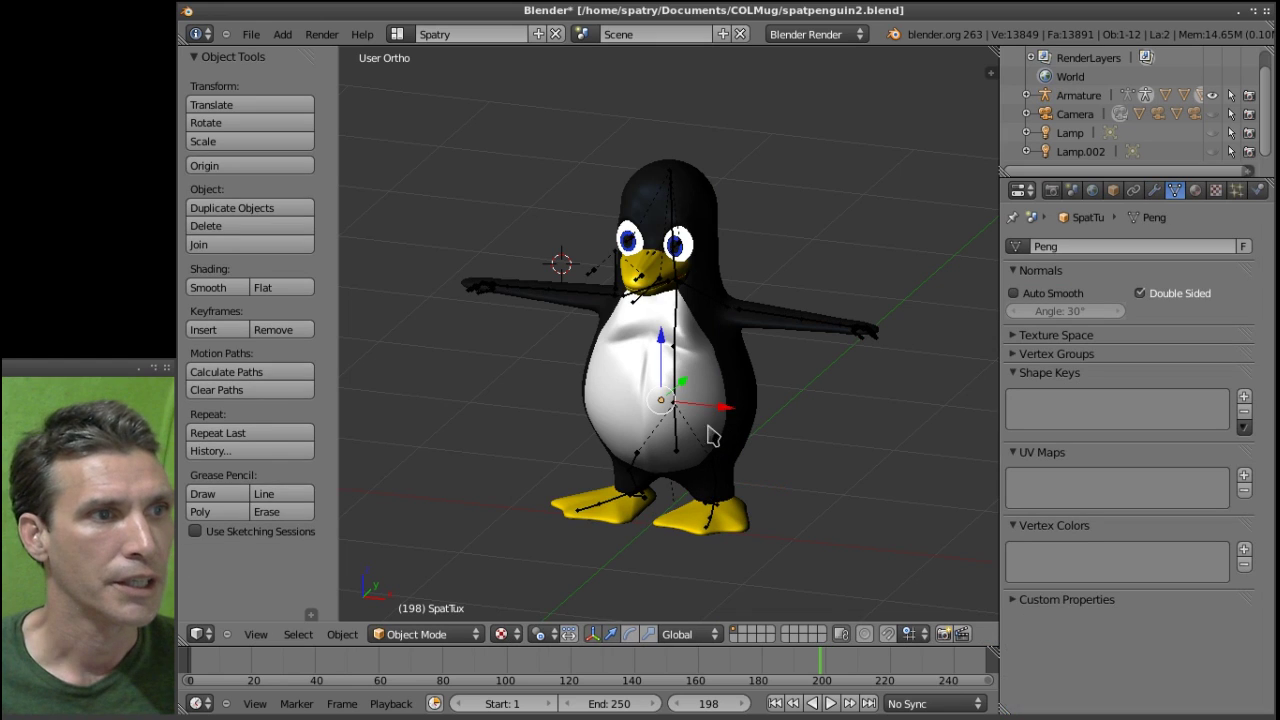
- Reselect the armature in Pose Mode, try a neck-bone rotation, and cancel it to keep the head upright
right_click(683, 300)
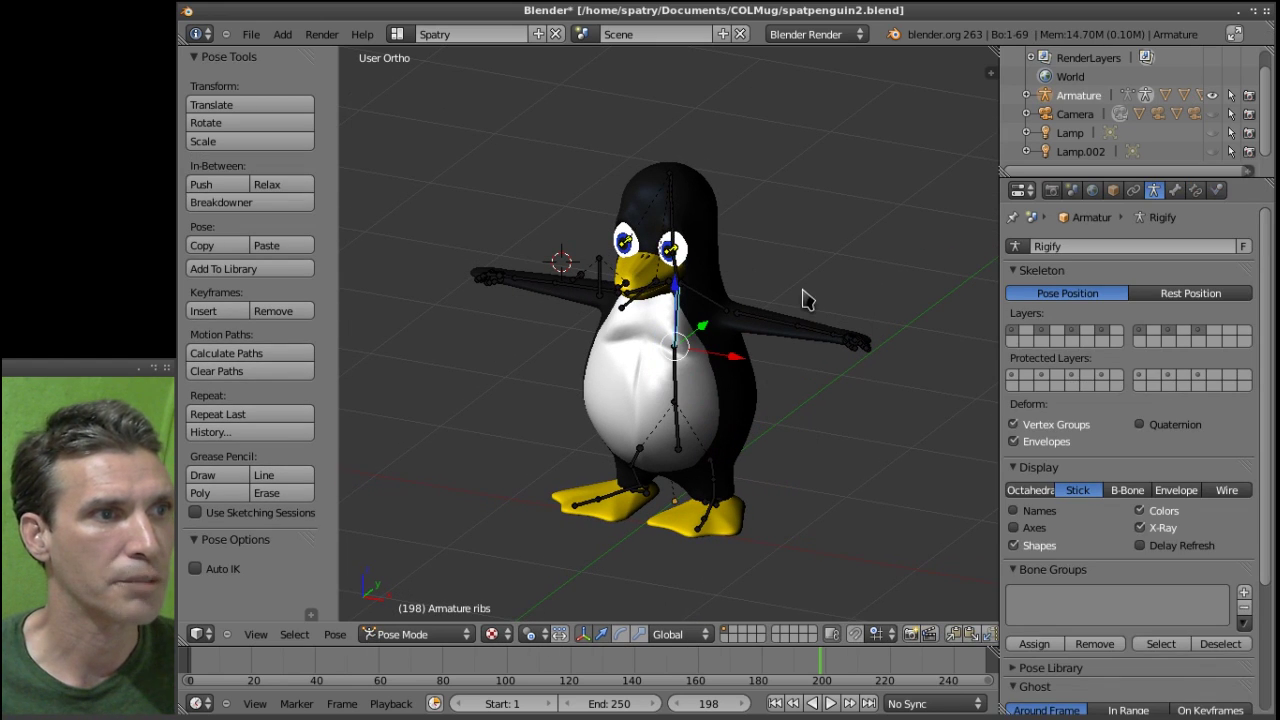
middle_click_drag(790, 307, 705, 259)
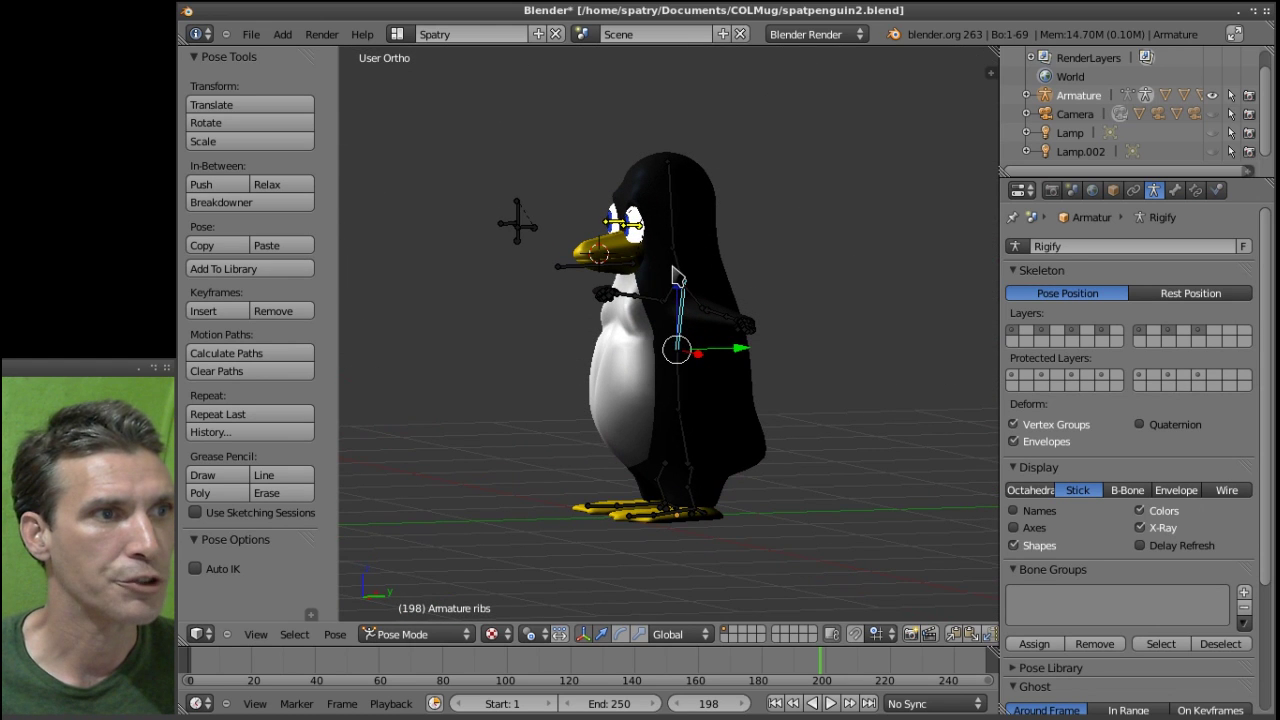
right_click(680, 278)
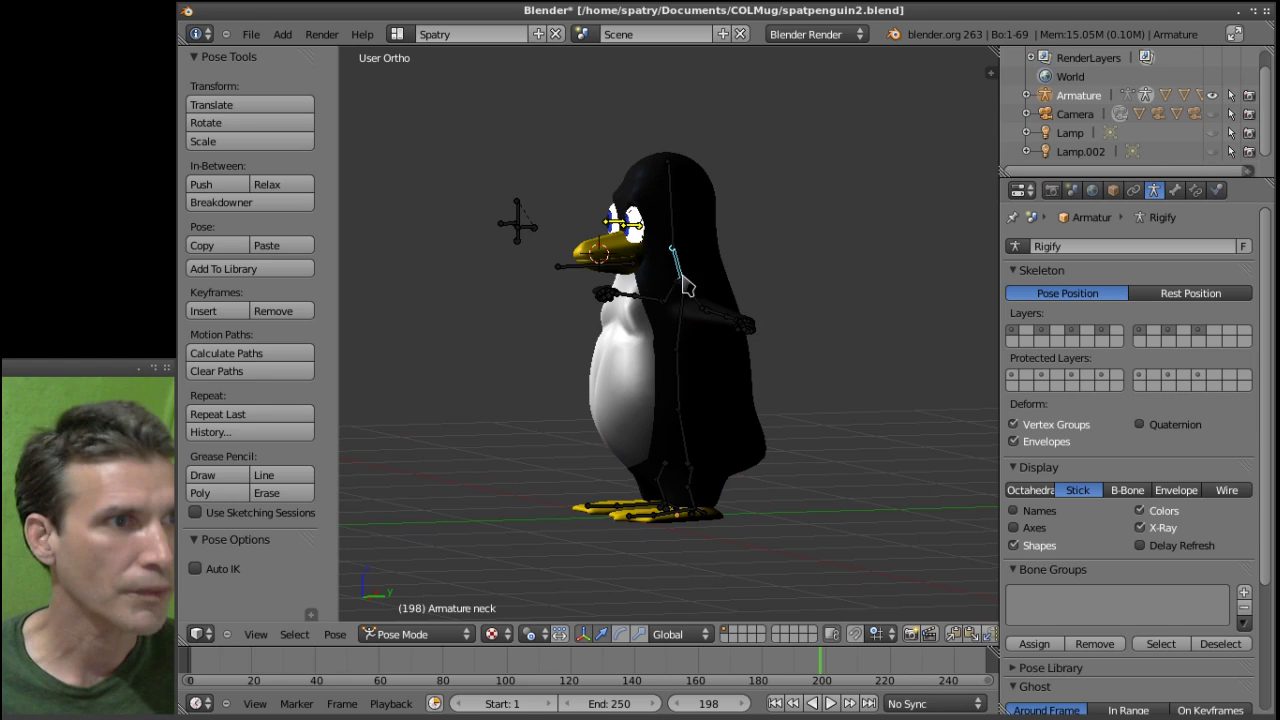
key("r")
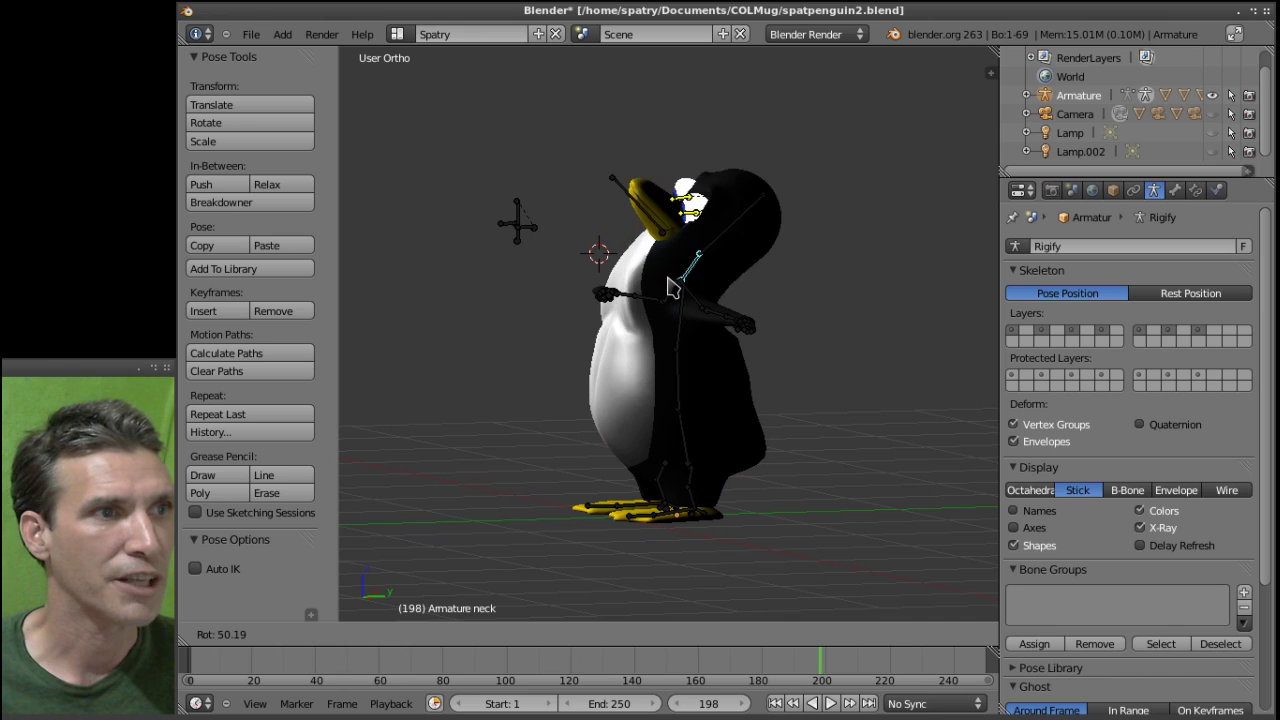
right_click(668, 289)
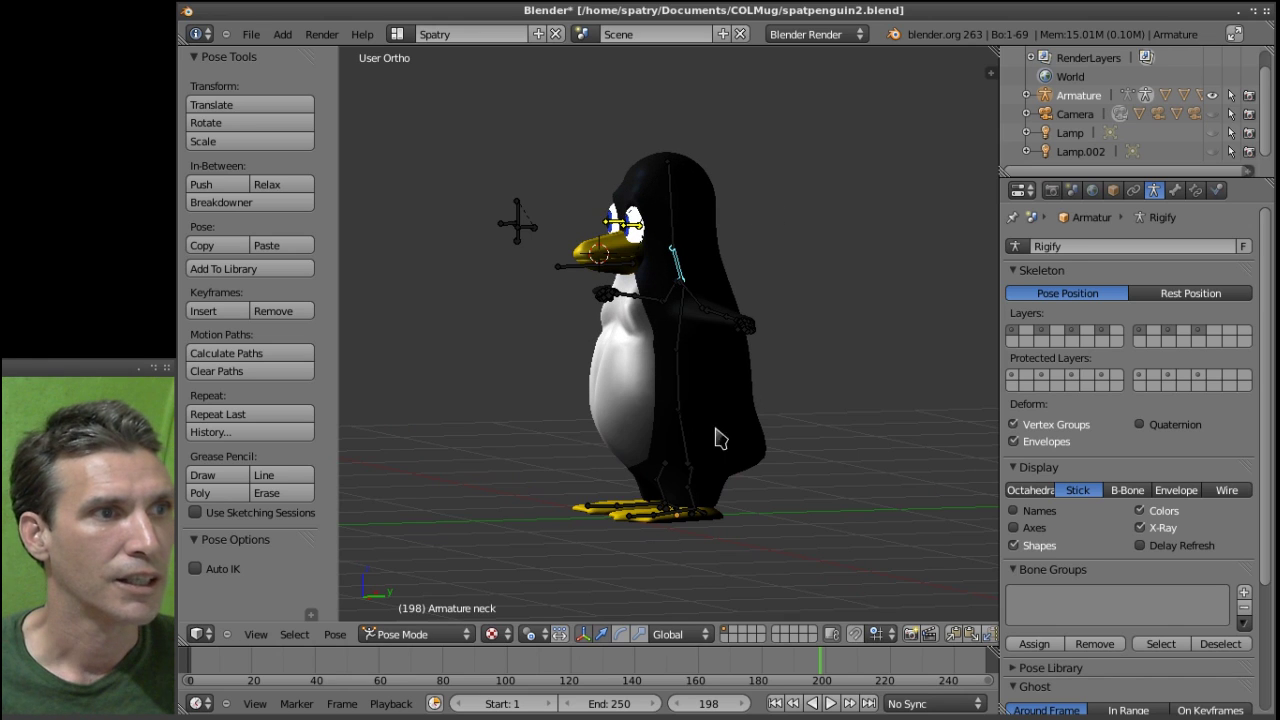
middle_click_drag(797, 486, 769, 496)
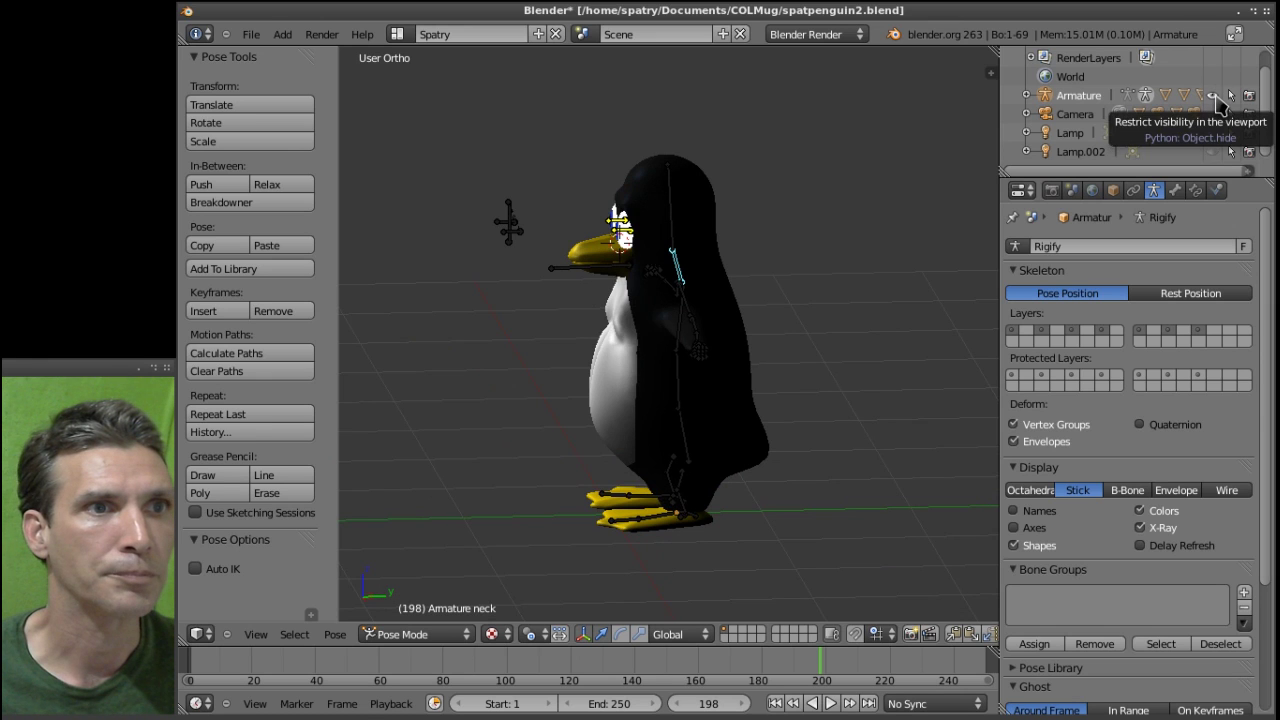
- Switch the penguin armature's bone display to Octahedral, hiding it meanwhile and then showing it again
left_click(1213, 95)
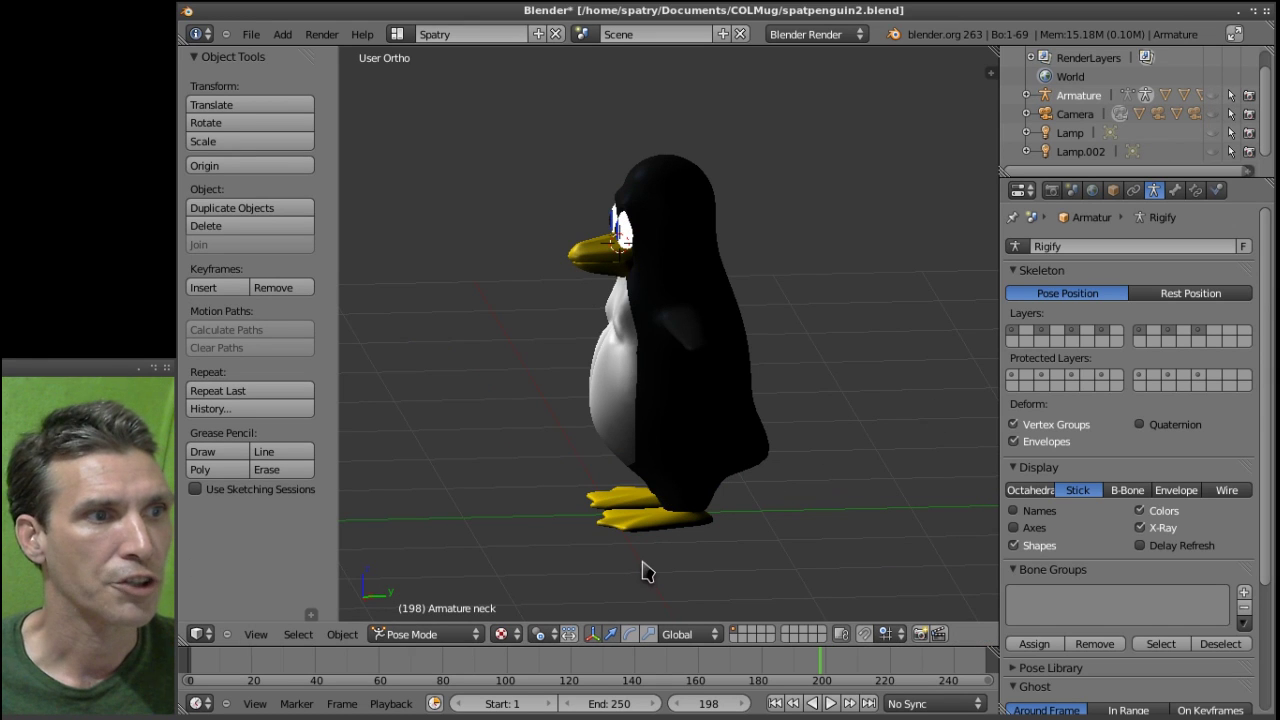
middle_click_drag(645, 574, 760, 551)
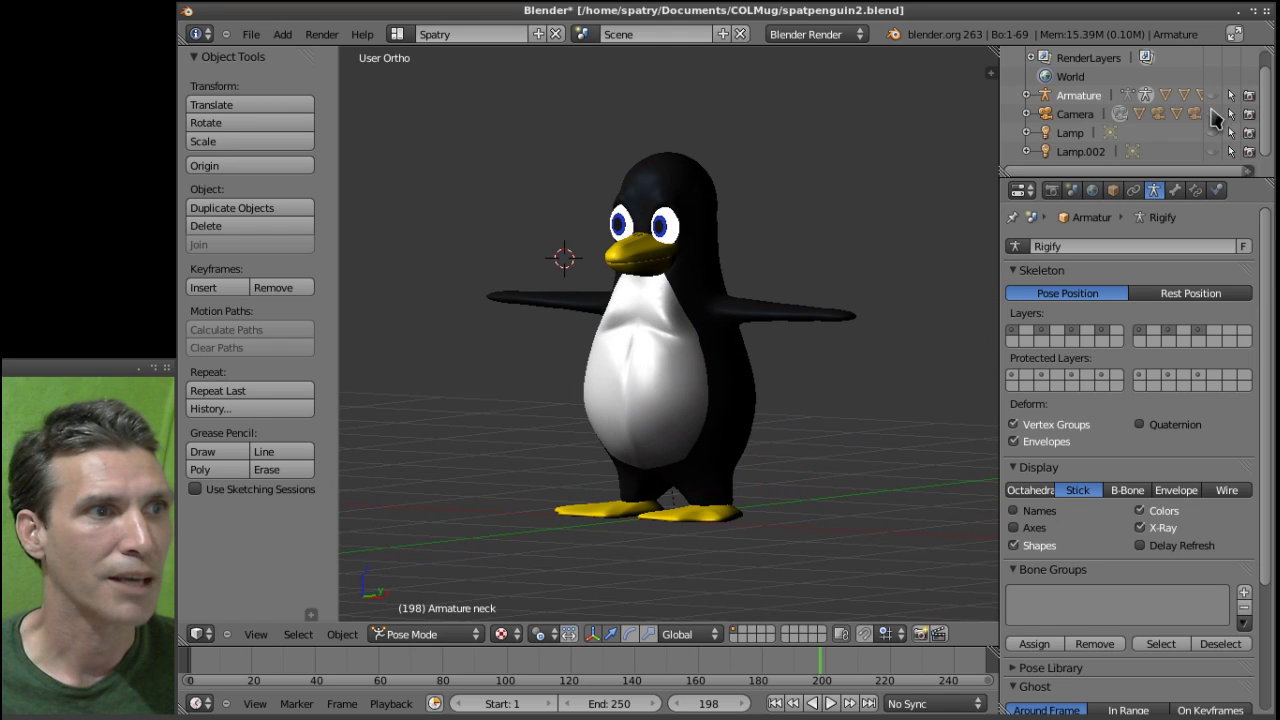
left_click(1029, 490)
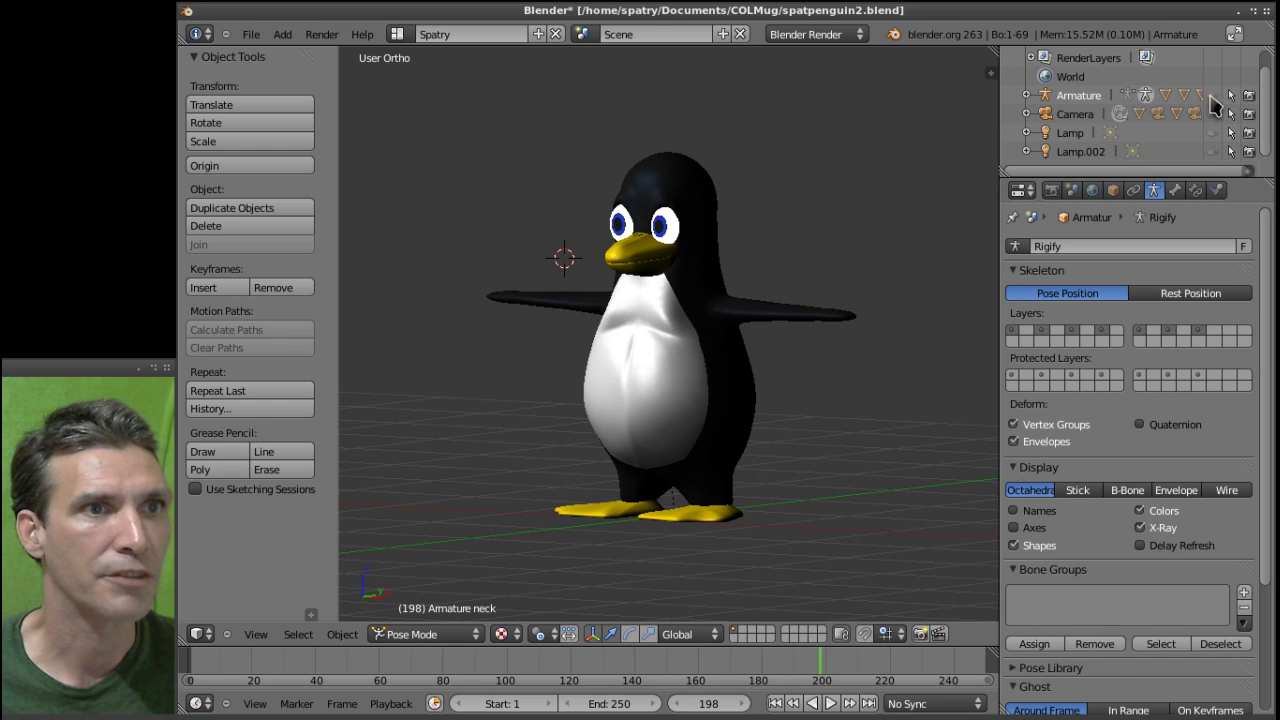
left_click(1211, 95)
middle_click_drag(720, 330, 762, 333)
- Select the jaw bone and move it down along Z to open the beak
right_click(629, 274)
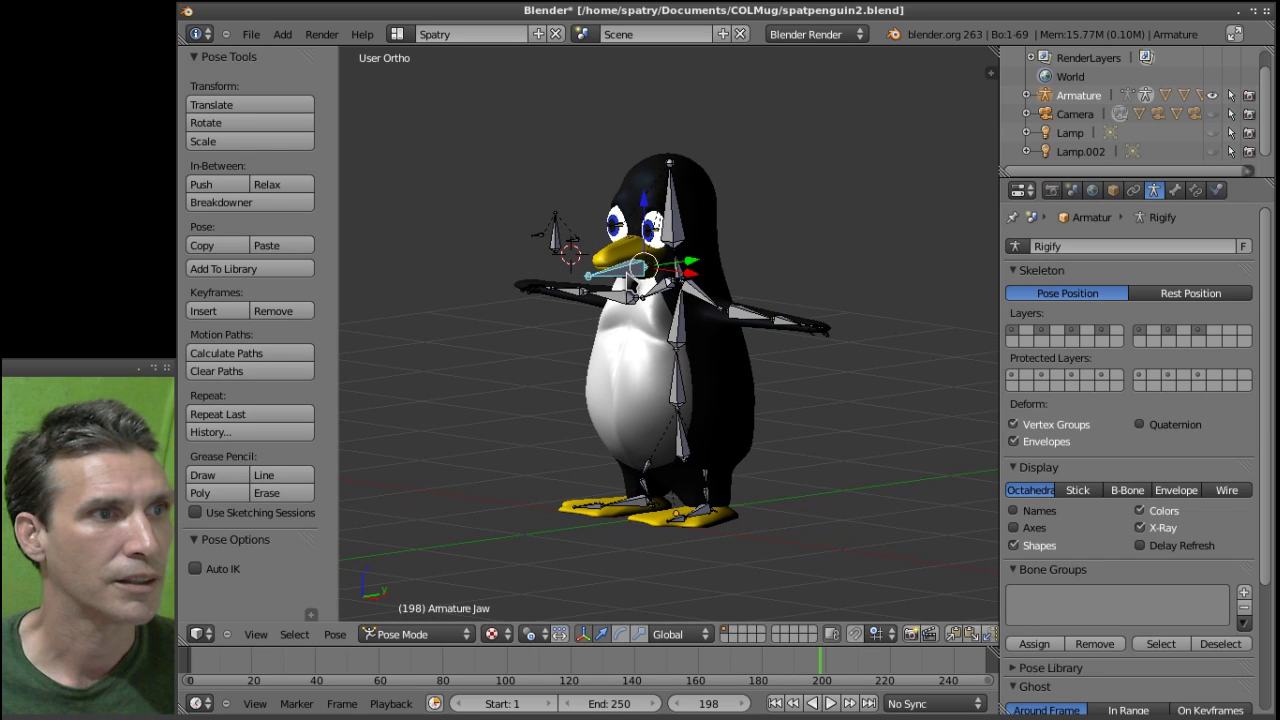
left_click_drag(650, 214, 665, 245)
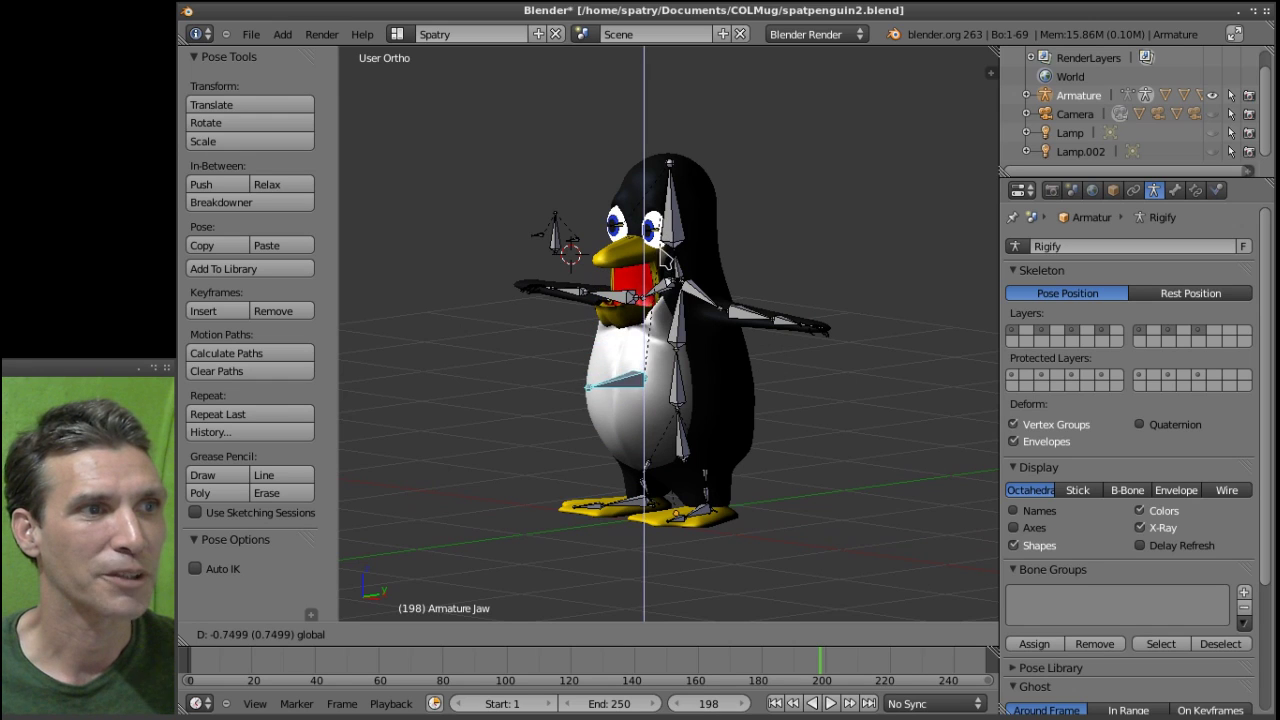
left_click(665, 262)
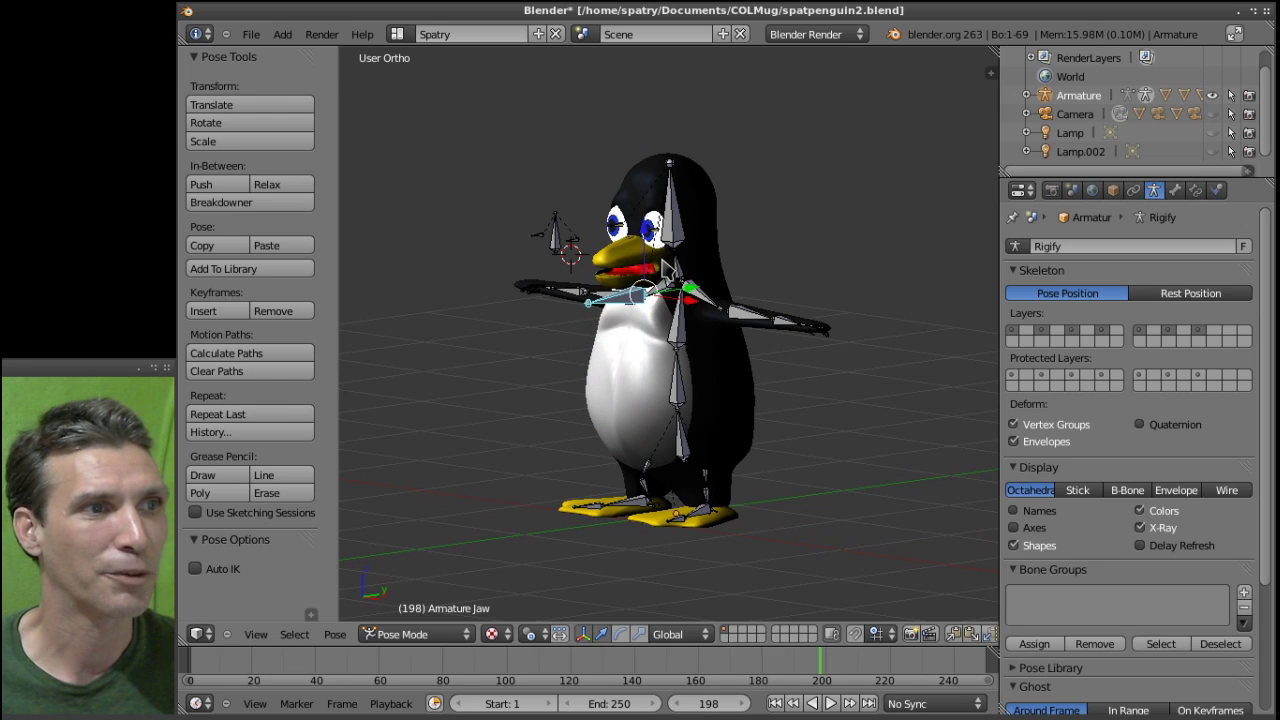
- Step through the bone chain with the bracket keys, from head to jaw to neck
key("bracketleft")
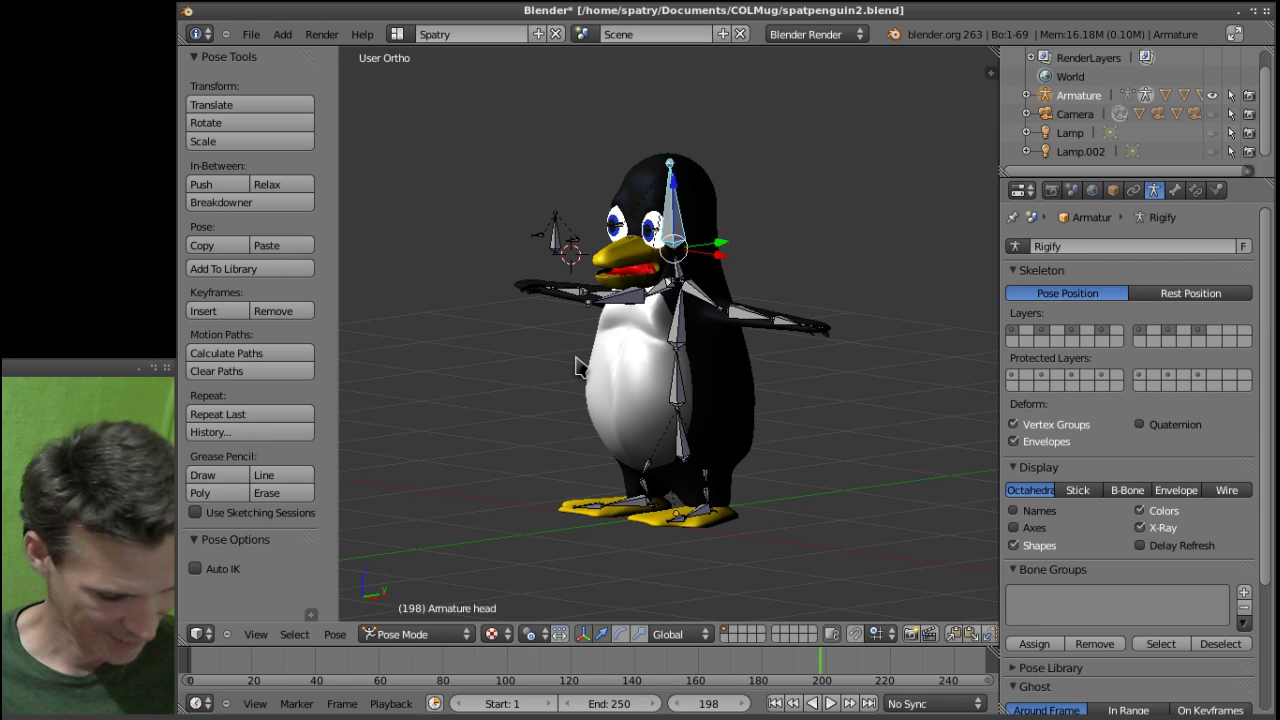
right_click(575, 368)
key("ctrl+z")
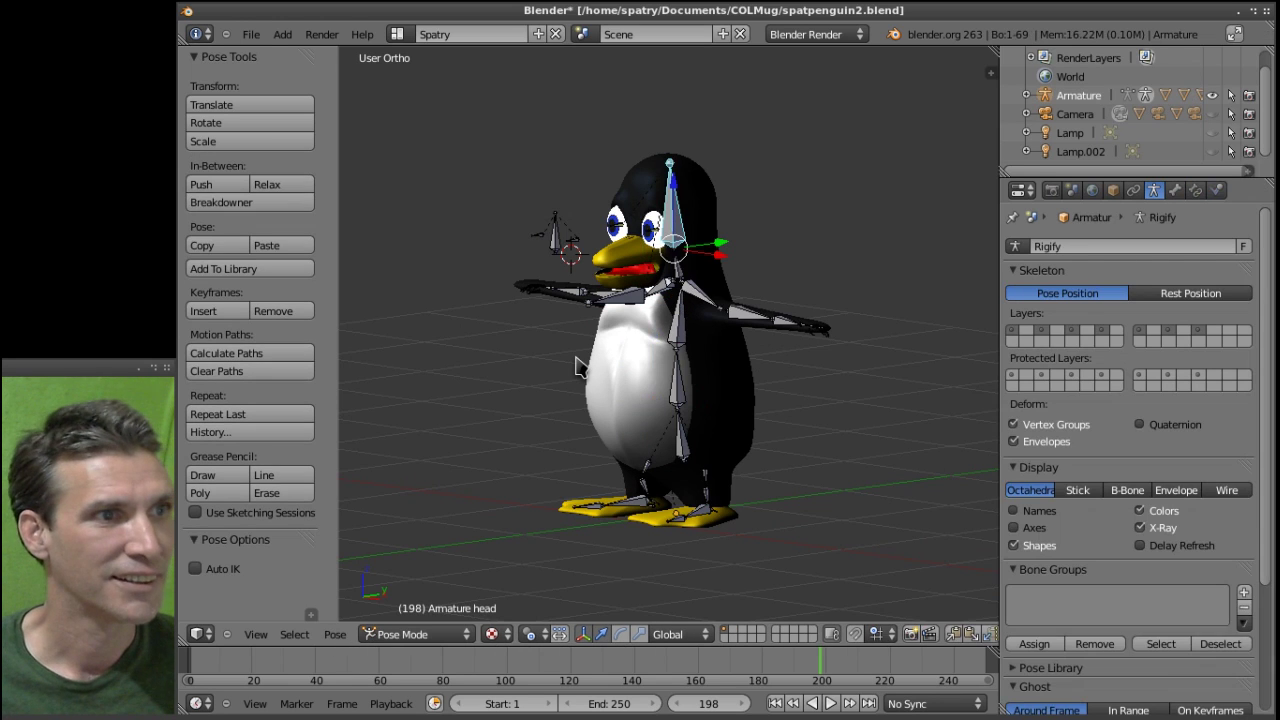
key("bracketright")
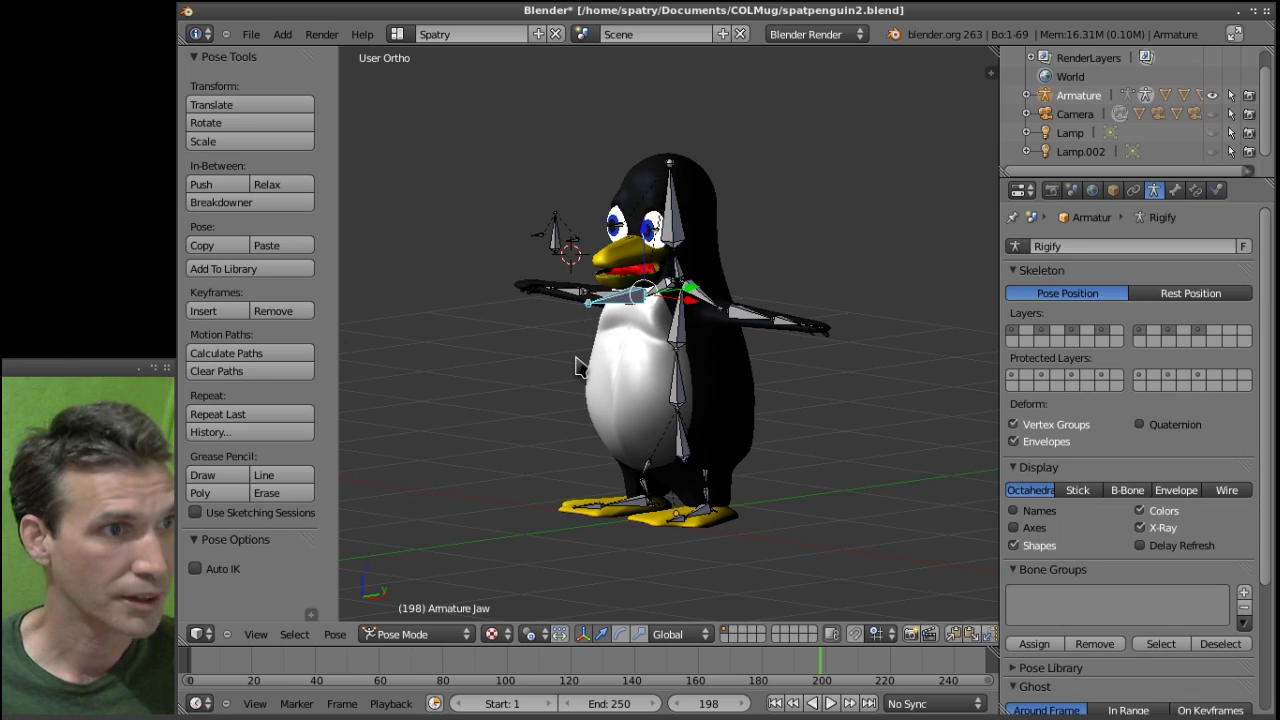
key("bracketleft")
- Render a still image of the current frame from the Render menu
left_click(321, 34)
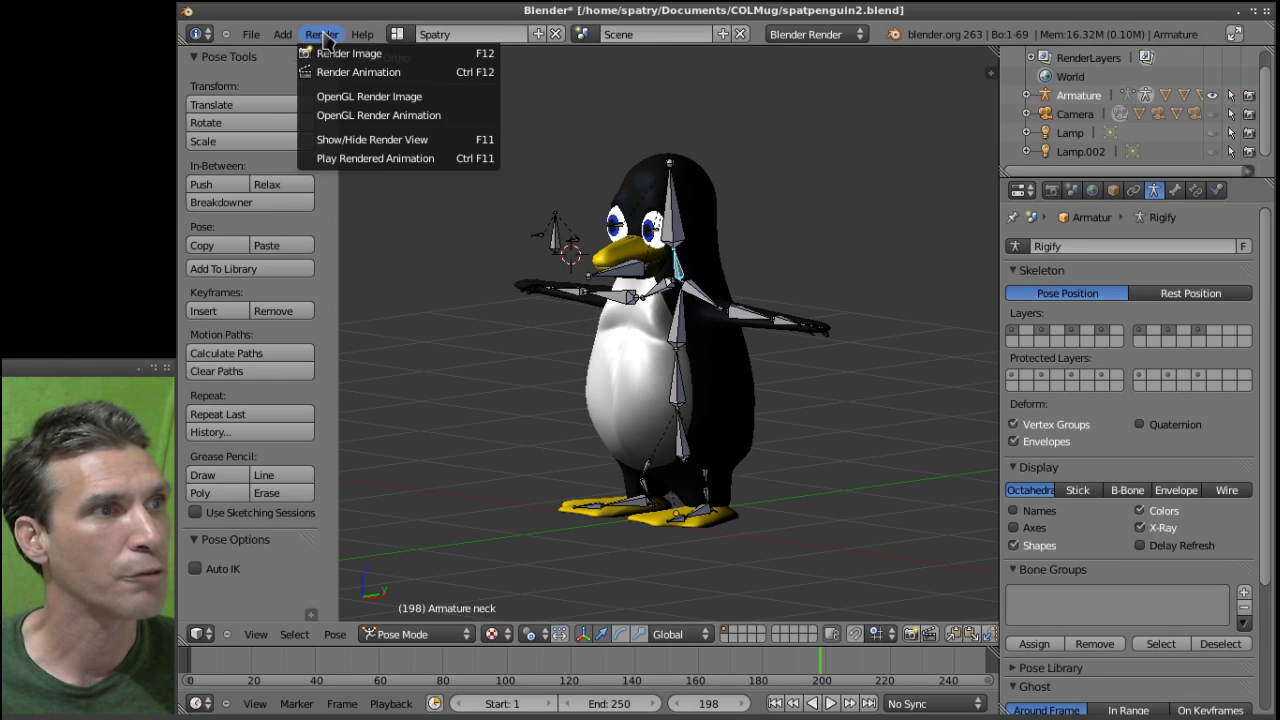
left_click(345, 55)
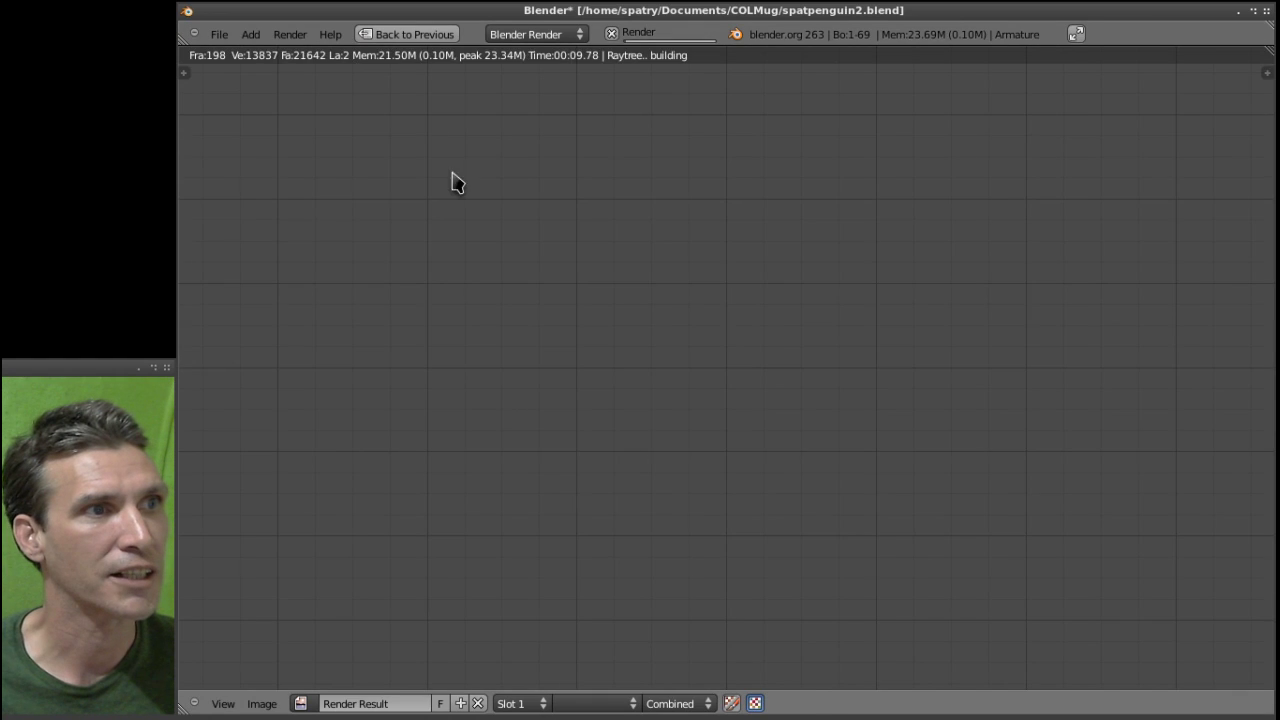